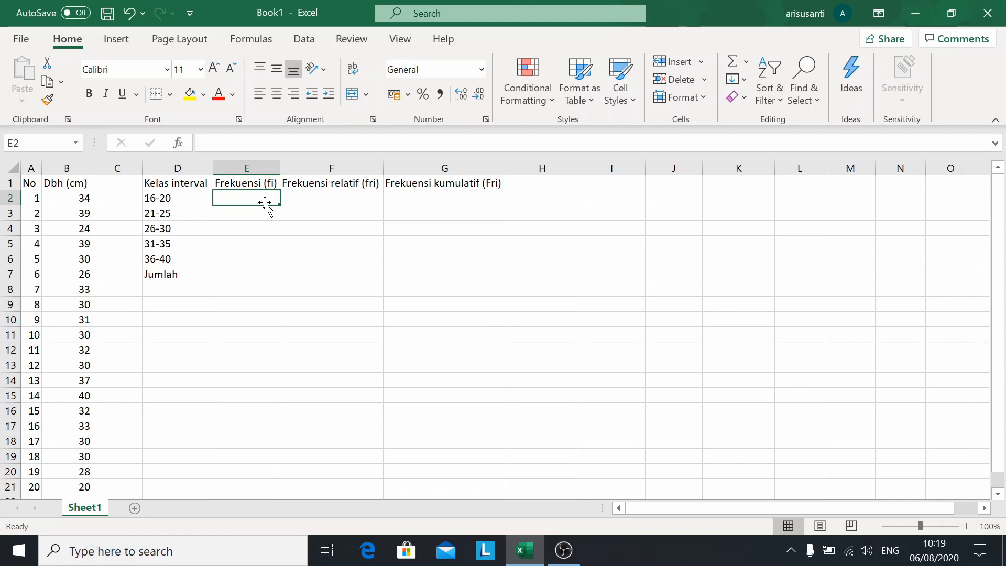
Step: Review the Dbh data in B2:B21 and the class intervals listed in D2:D6
click(68, 198)
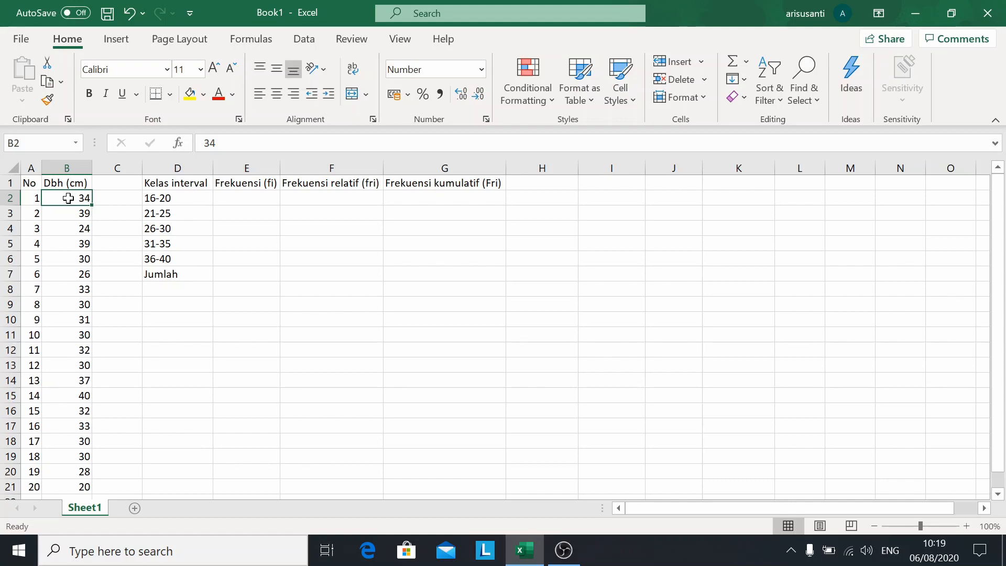
drag(68, 198, 80, 487)
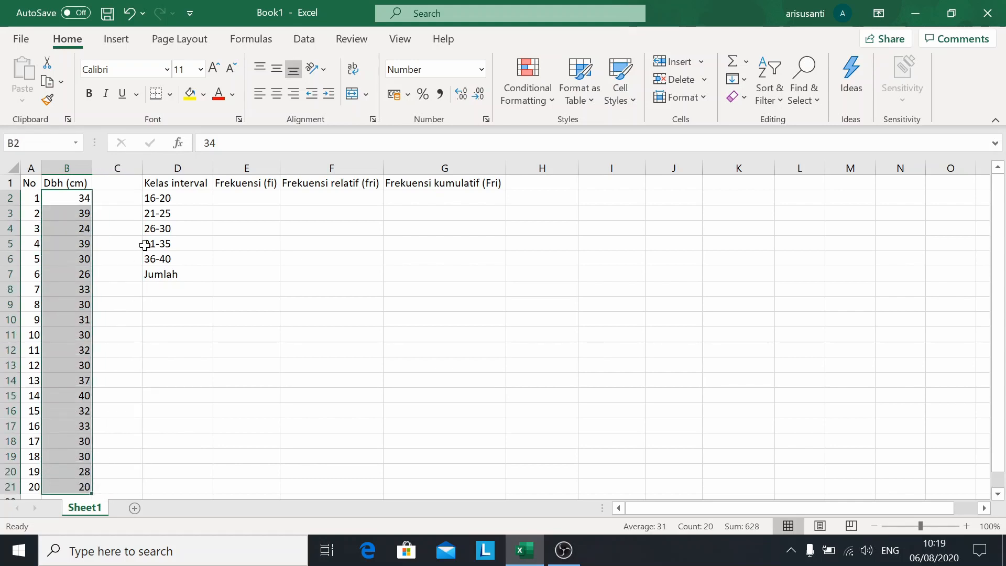
click(185, 199)
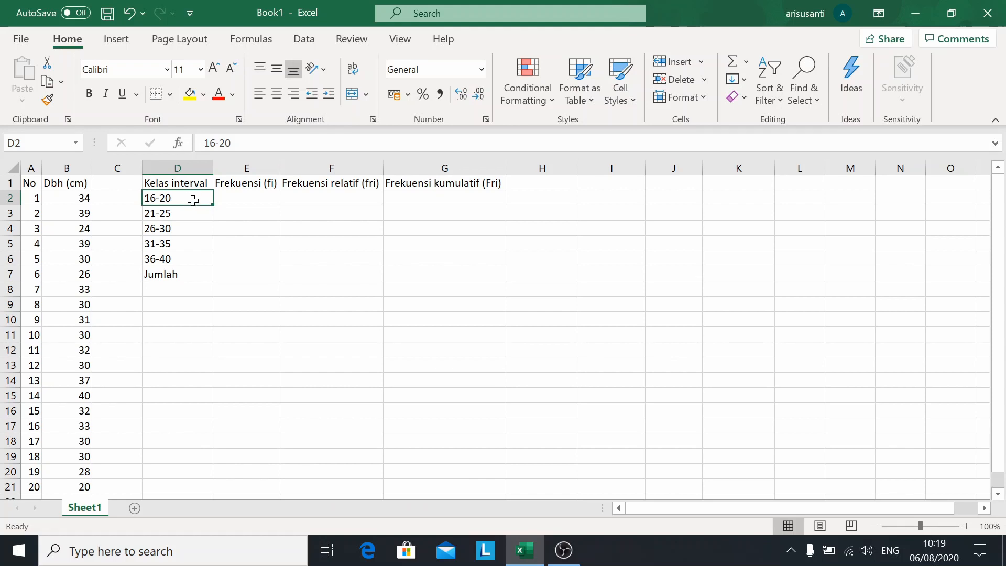
click(186, 214)
click(190, 198)
click(182, 259)
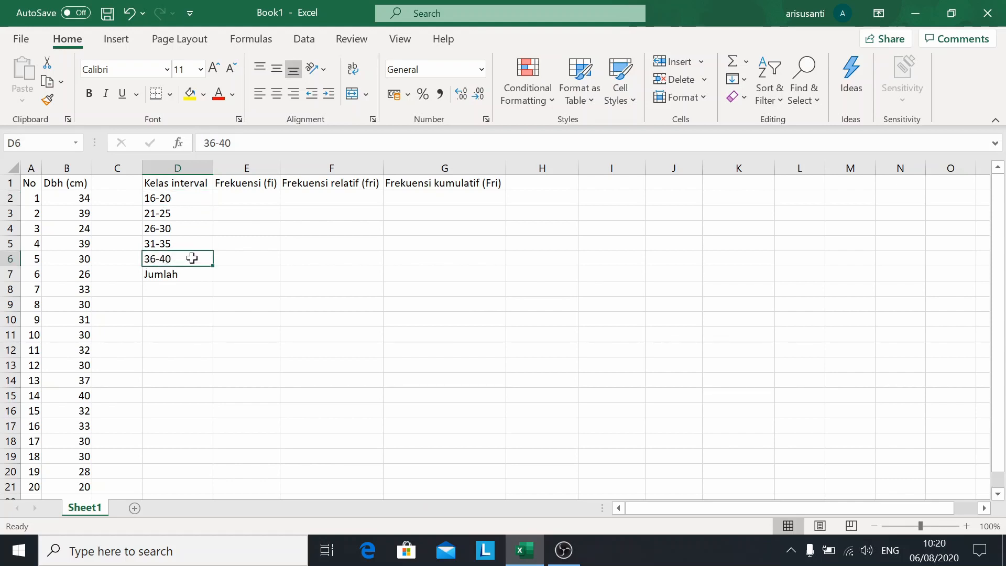
Step: Start a COUNTIFS function in E2 with B2:B21 as its first criteria range
click(246, 198)
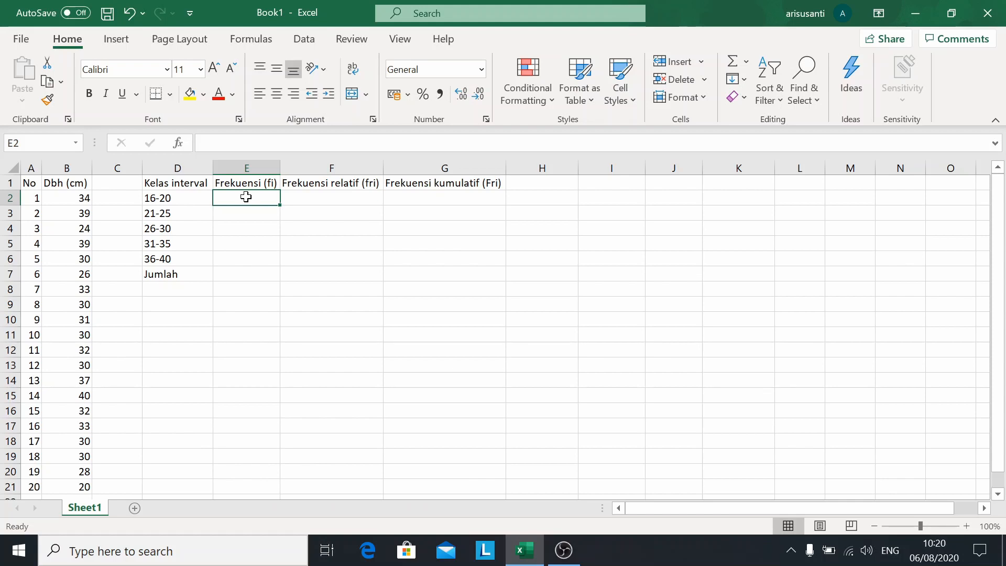
text(=count)
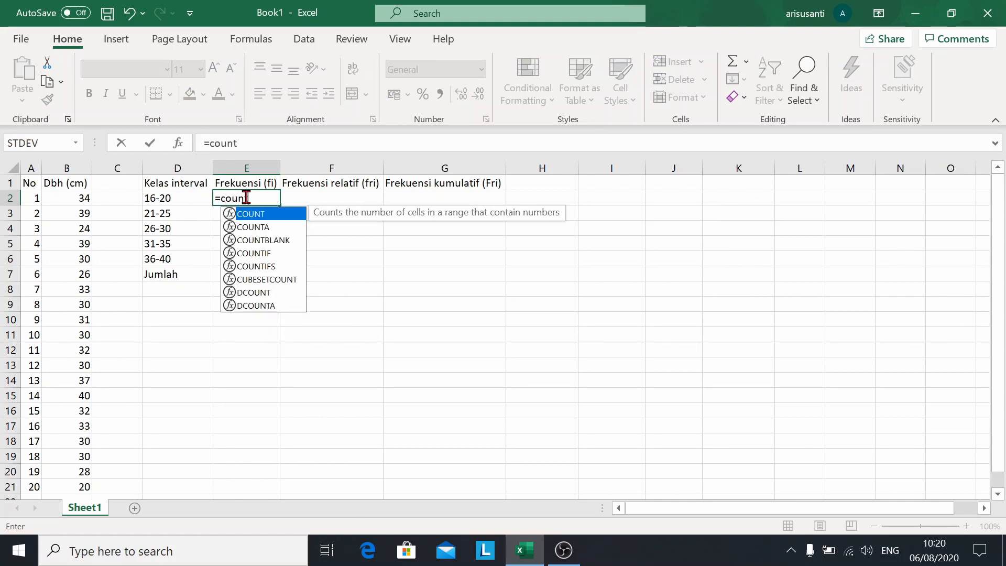
text(ifs)
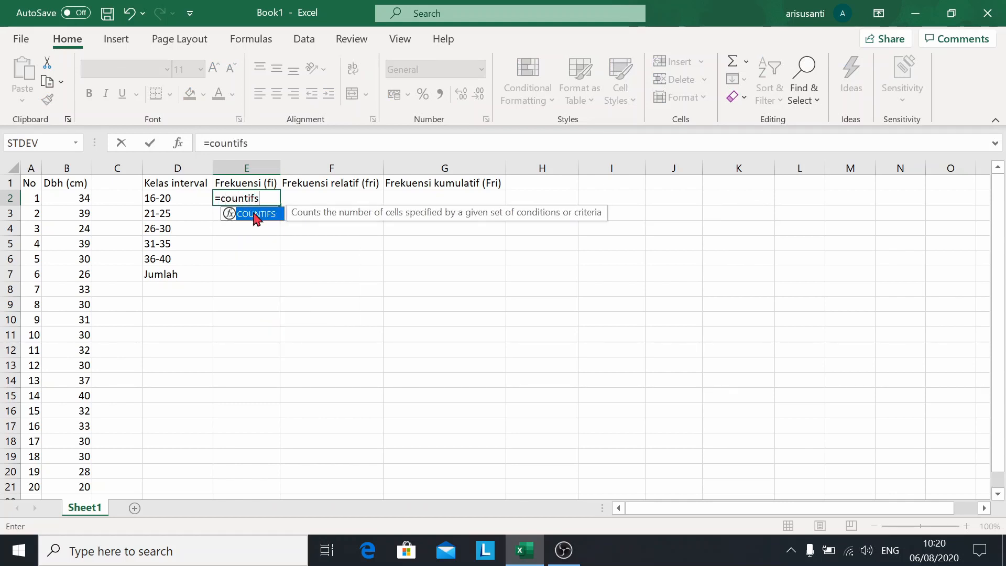
double_click(256, 215)
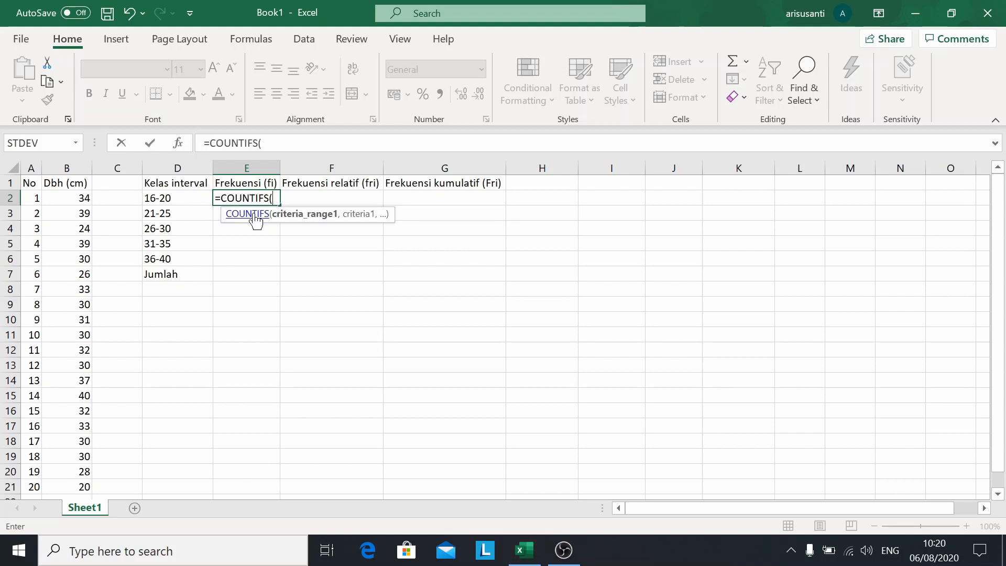
click(180, 144)
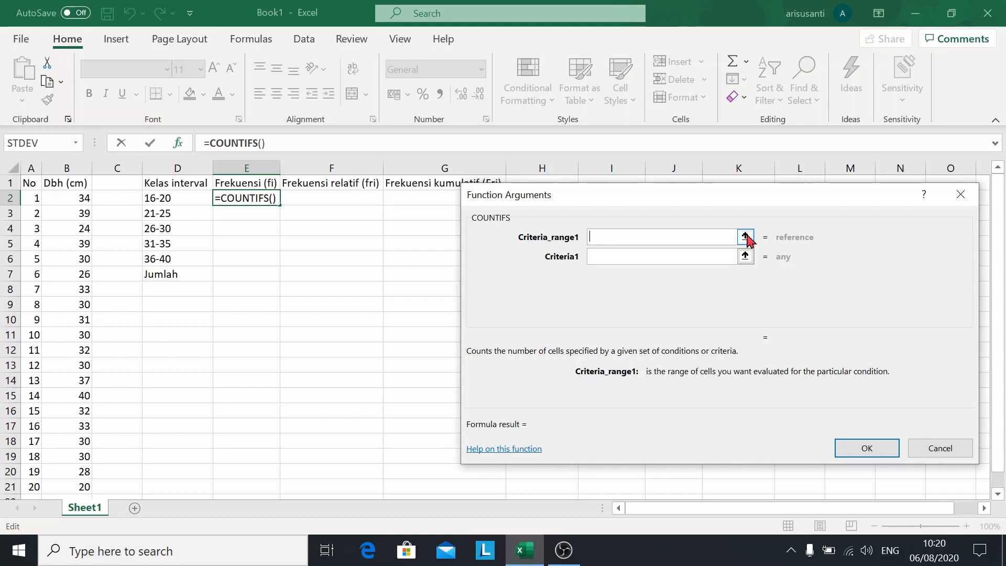
click(745, 237)
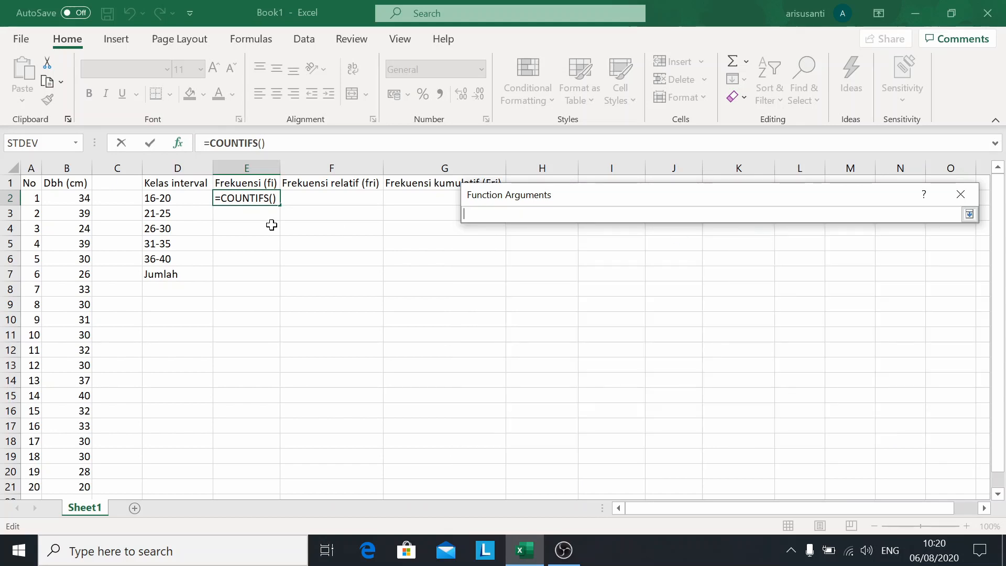
drag(57, 197, 66, 489)
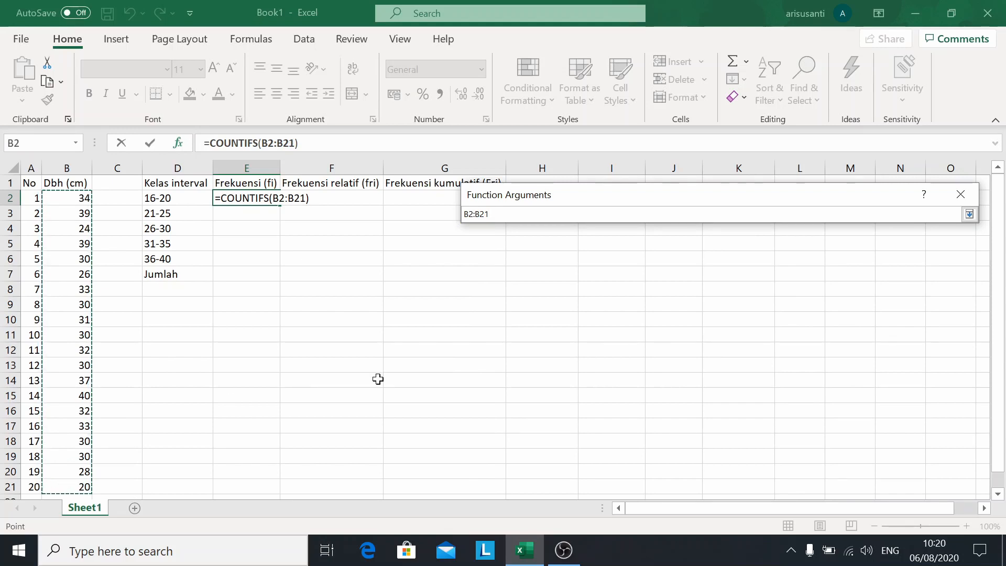
click(969, 215)
Step: Complete the COUNTIFS in E2 with first criterion >=16, second criteria range B2:B21 and second criterion <=20
click(620, 257)
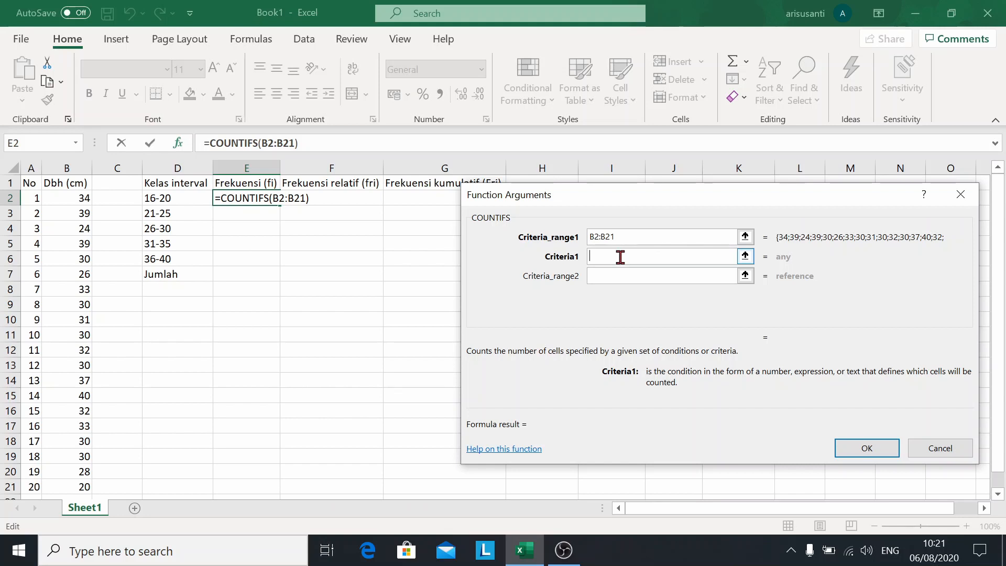
text(>=16)
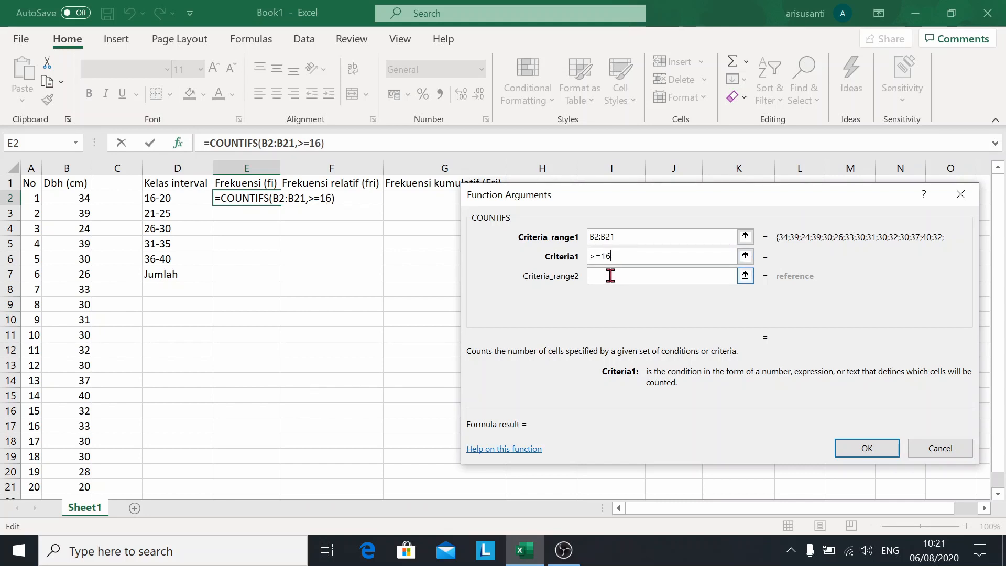
click(610, 276)
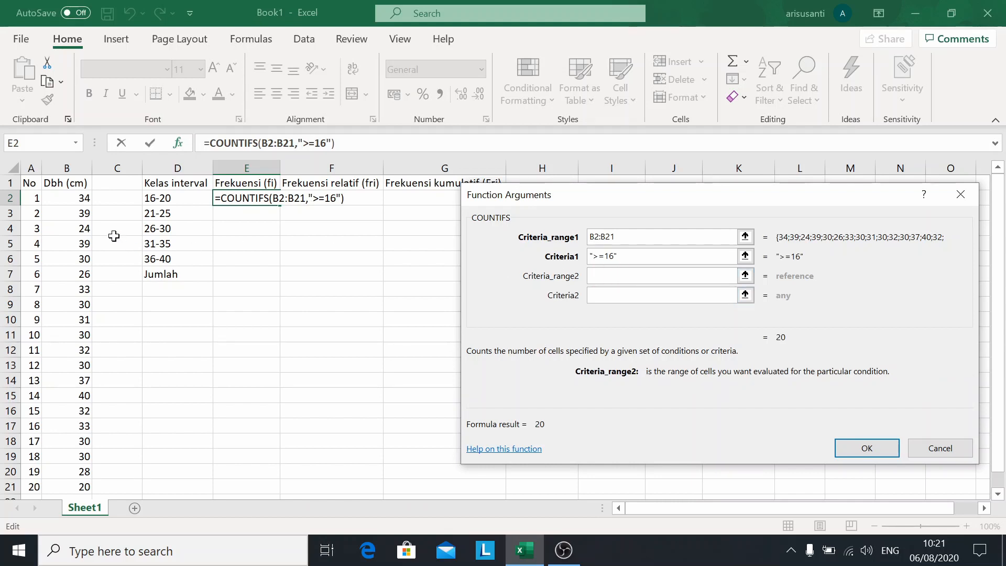
drag(74, 195, 74, 485)
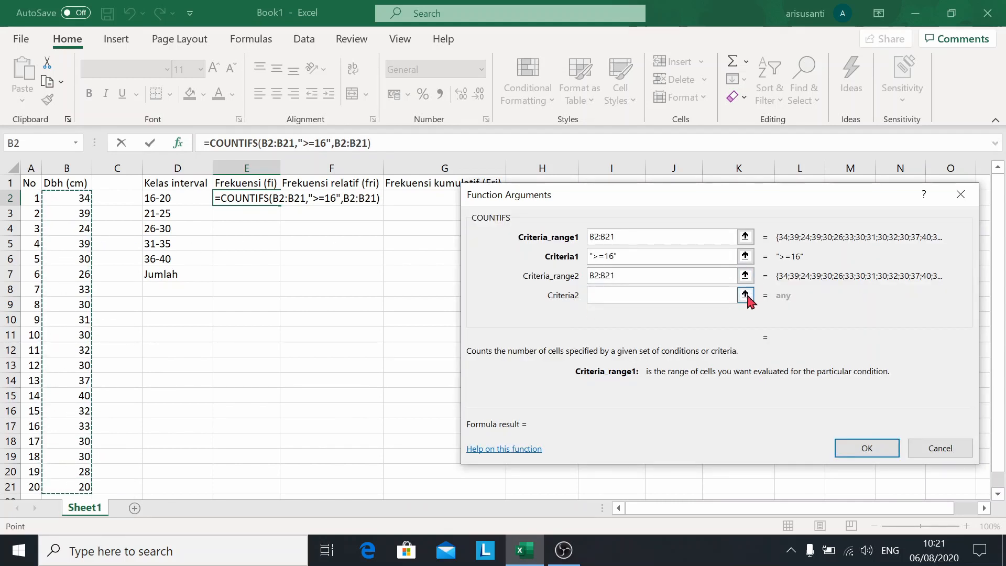
click(688, 296)
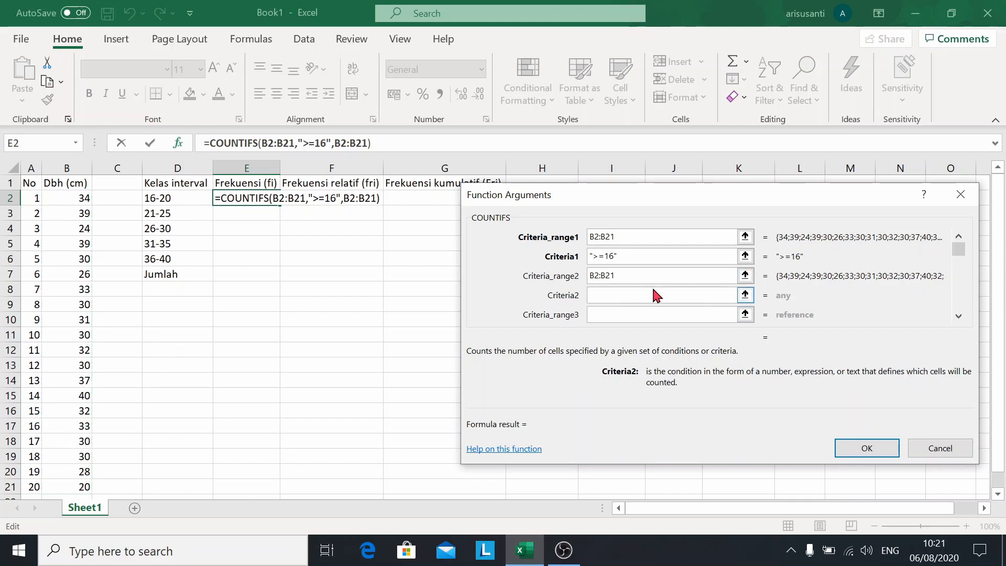
text(<=20)
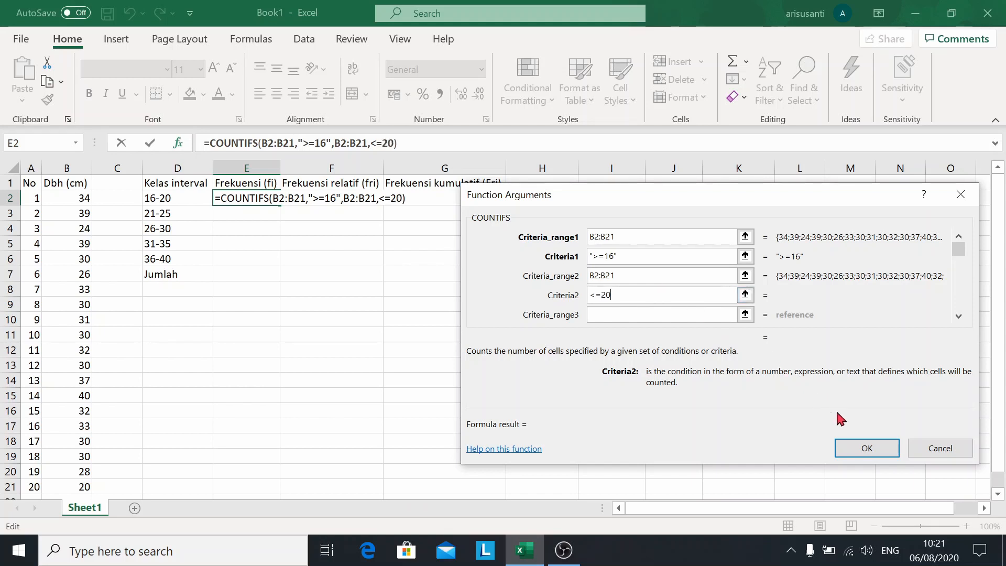
click(856, 445)
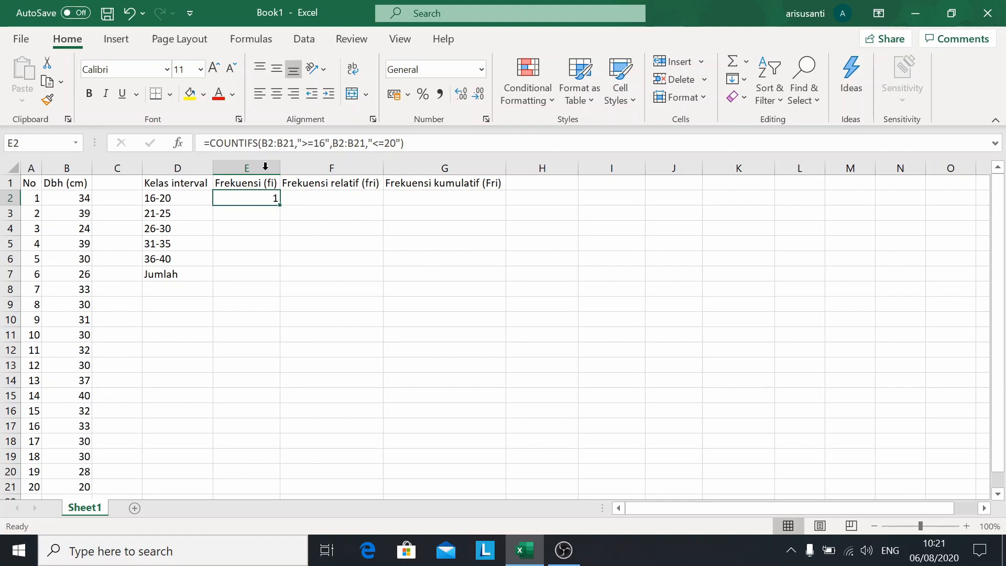
Step: Make the first criteria range in the E2 formula absolute as $B$2:$B$21
click(262, 143)
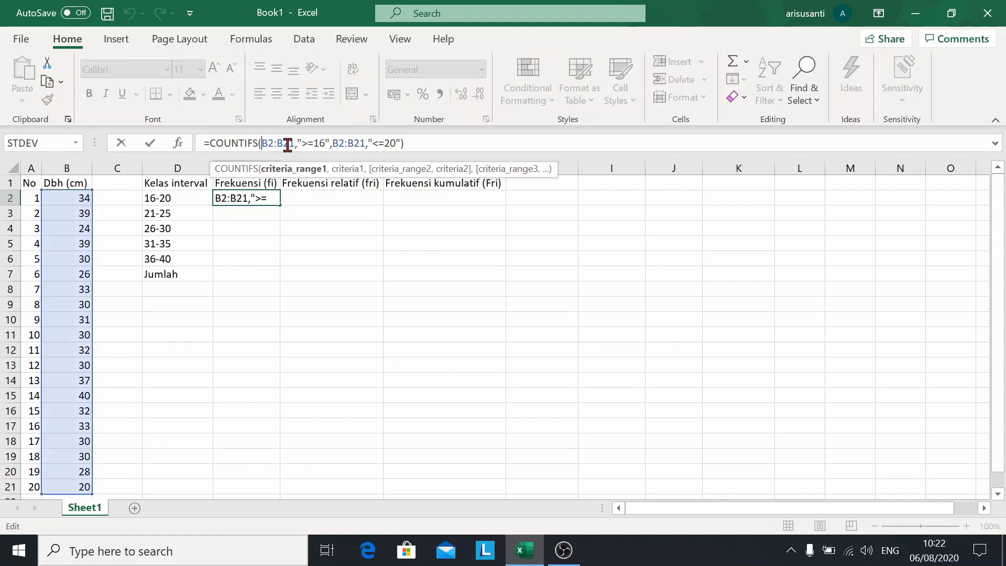
text($B)
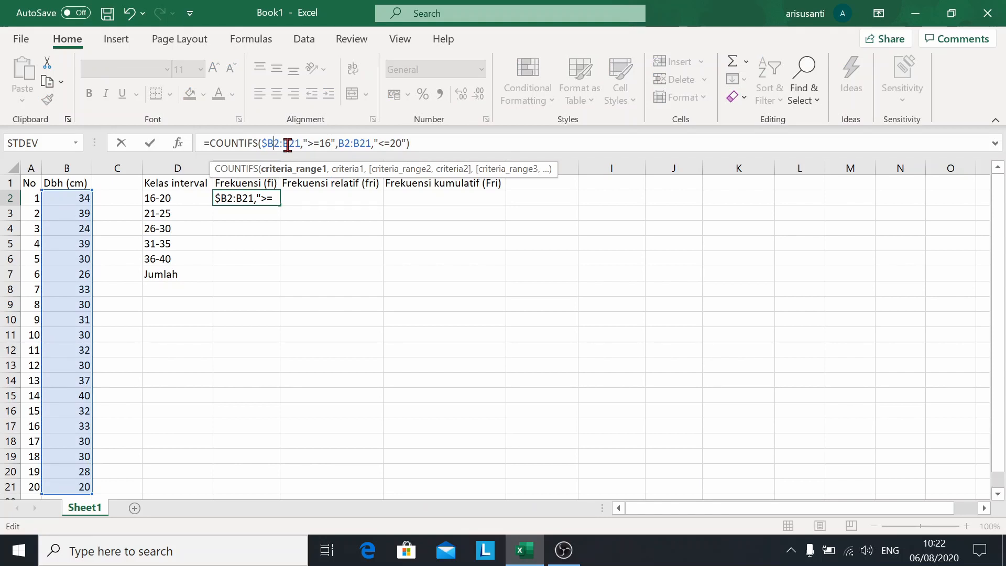
text($)
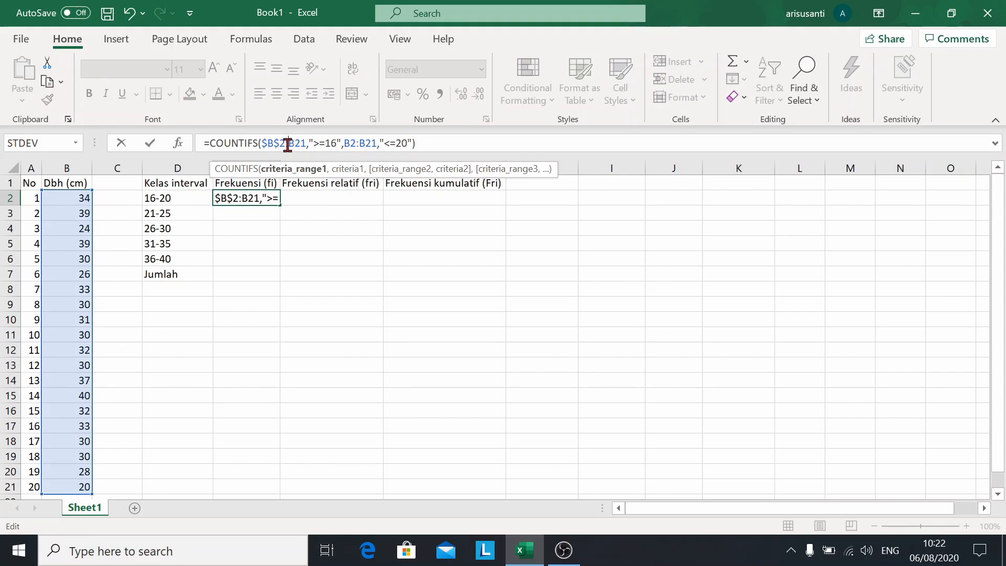
click(288, 144)
text($B$)
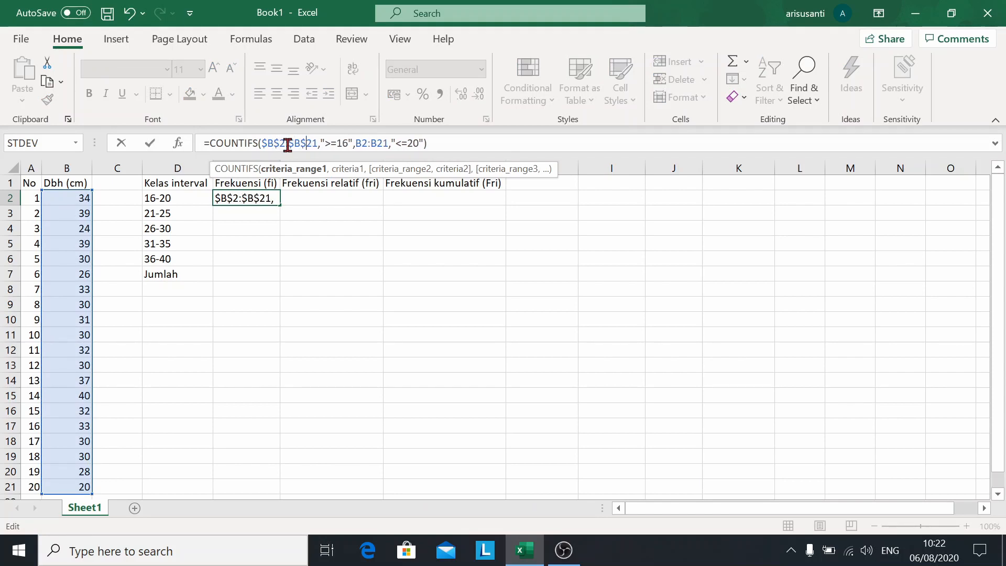
Step: Make the second criteria range in the E2 formula absolute as $B$2:$B$21 and commit the formula
click(358, 142)
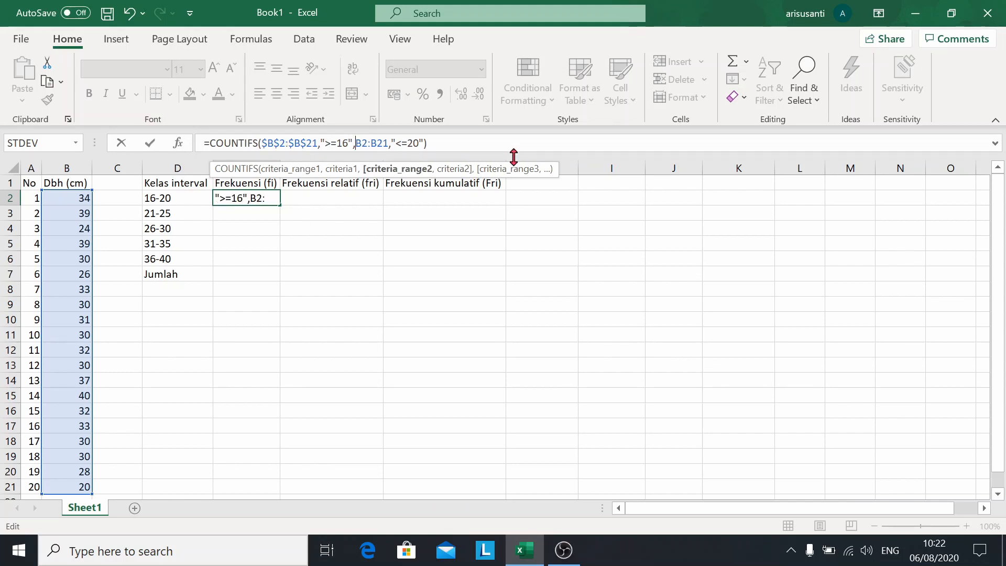
text($B)
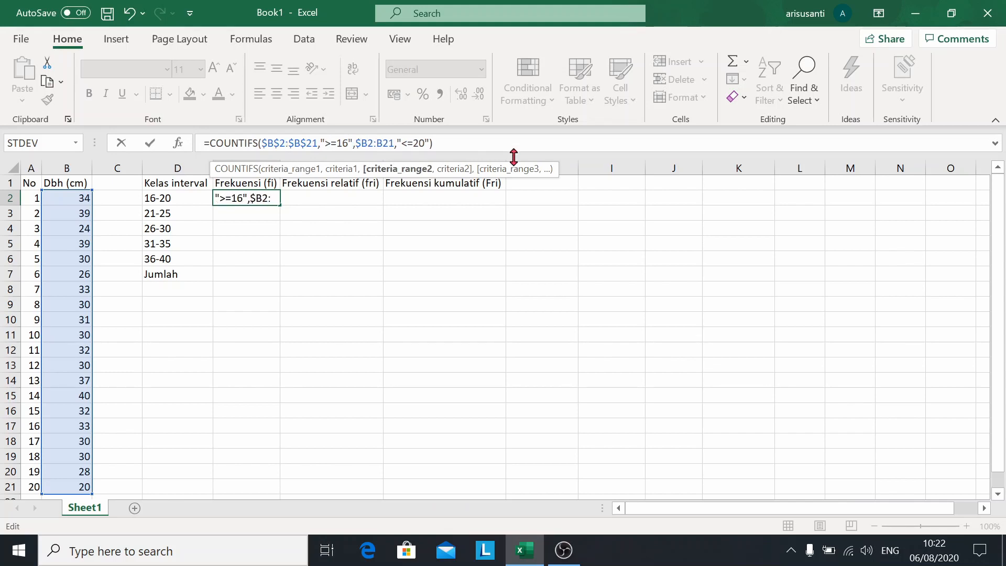
text($)
key(Right)
text($B)
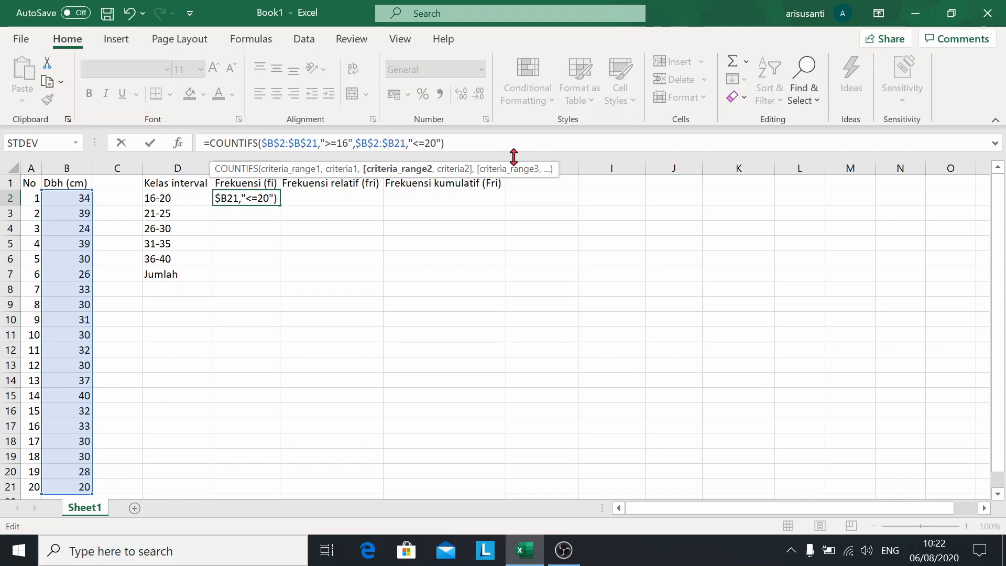
text($)
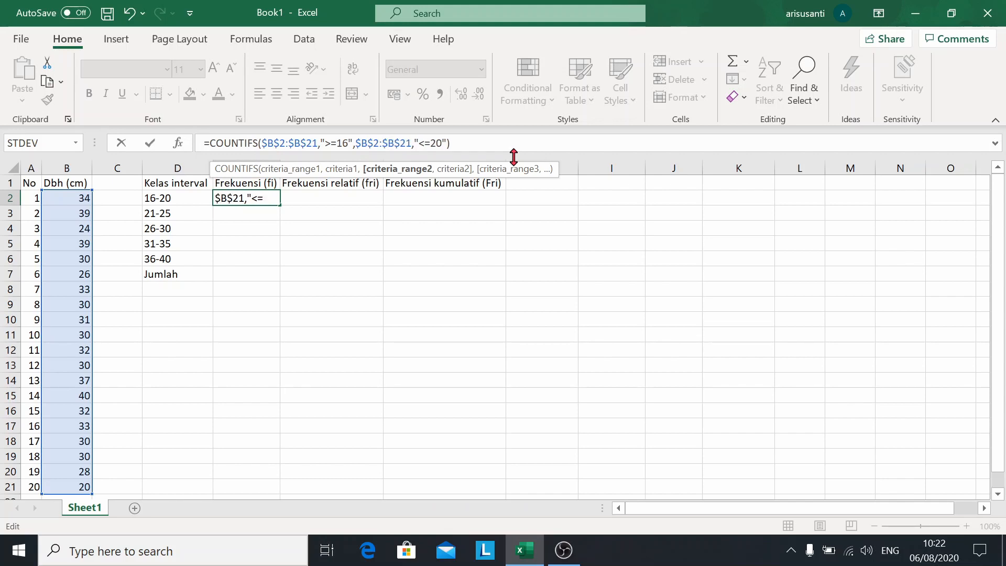
key(Return)
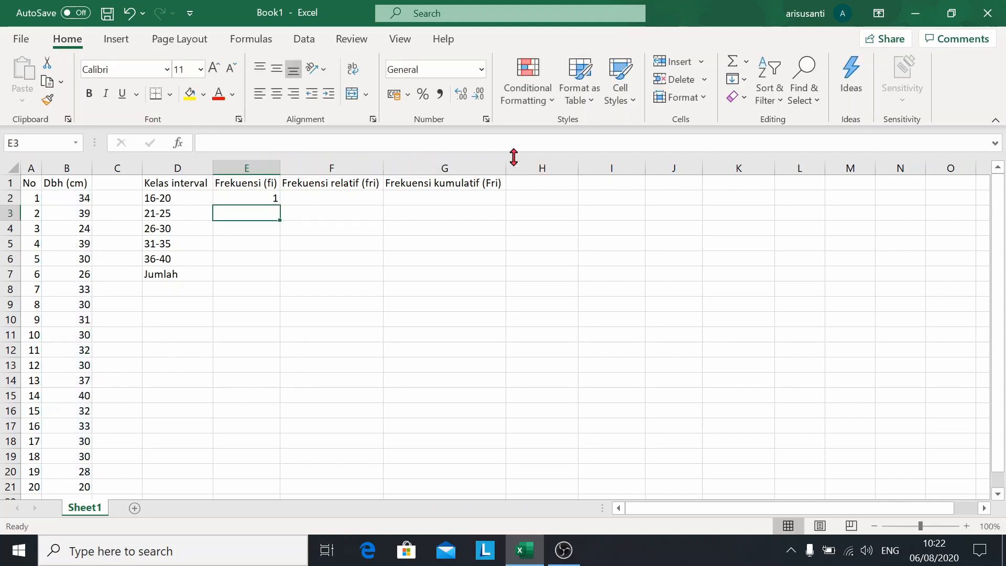
Step: Fill the E2 formula down to E6 and match the criteria in E3:E6 to the intervals 21-25, 26-30, 31-35 and 36-40
click(270, 196)
drag(280, 205, 280, 266)
click(257, 213)
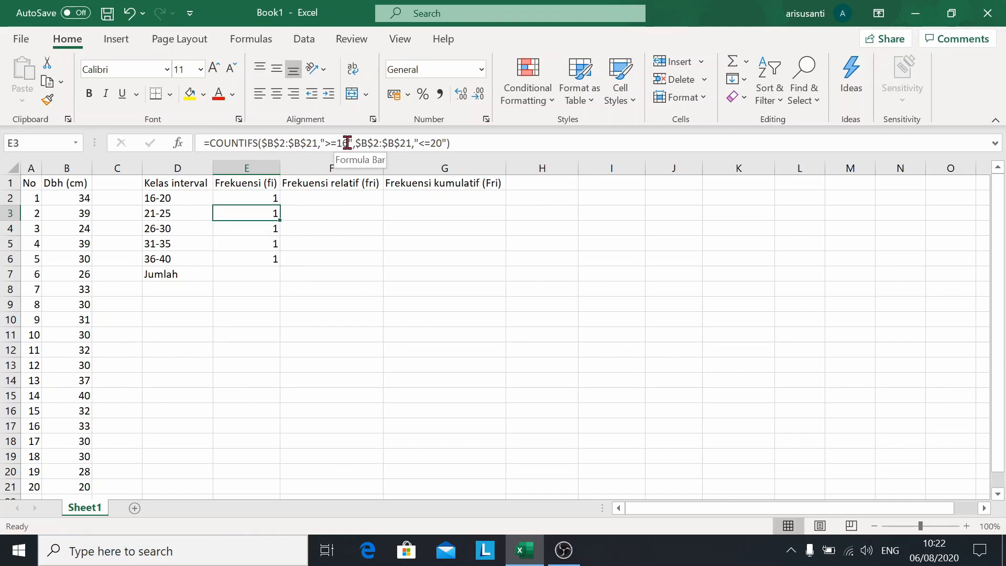
click(347, 143)
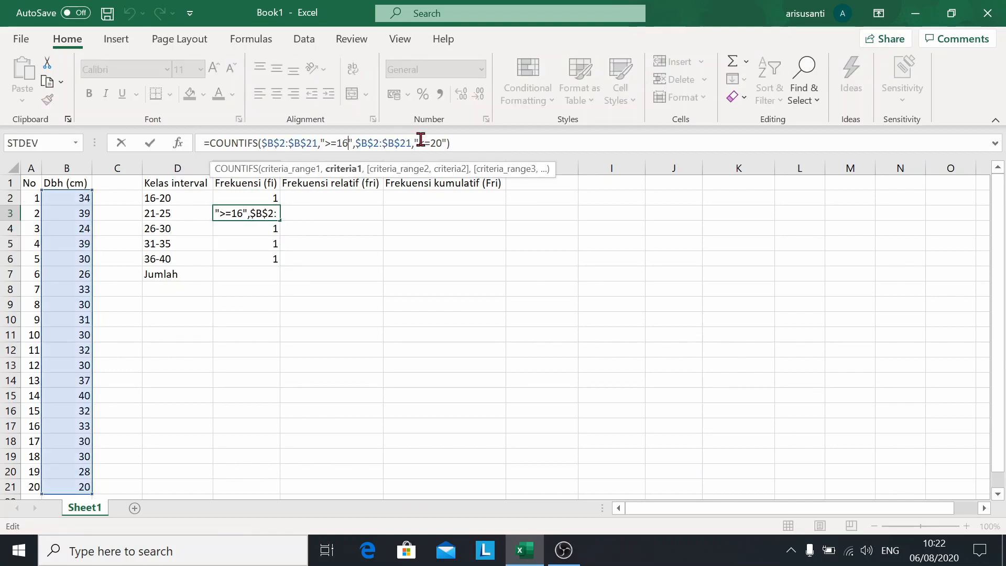
key(BackSpace)
text(2)
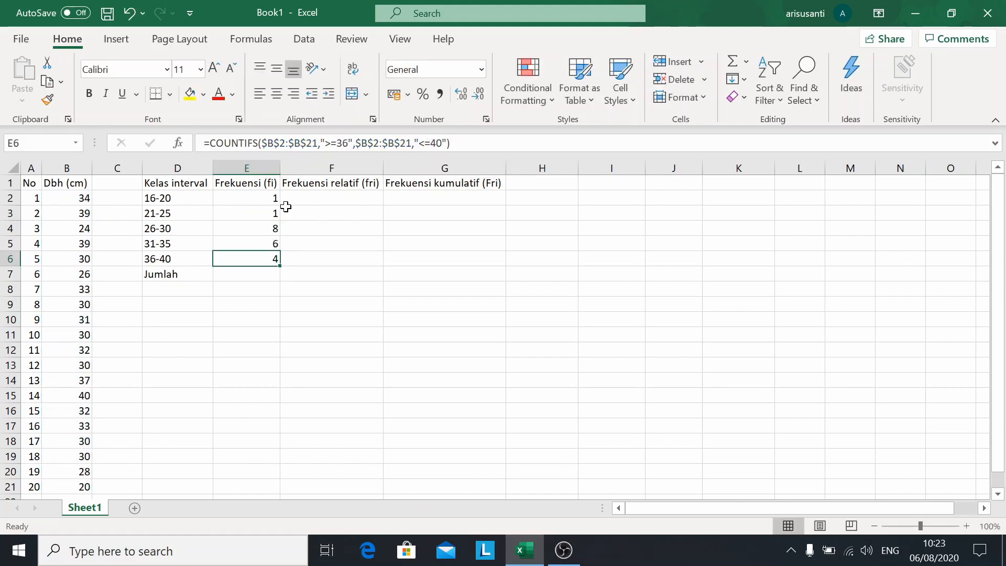
Step: Check the COUNTIFS criteria in the frequency cells E2 to E5 against their class intervals
click(254, 273)
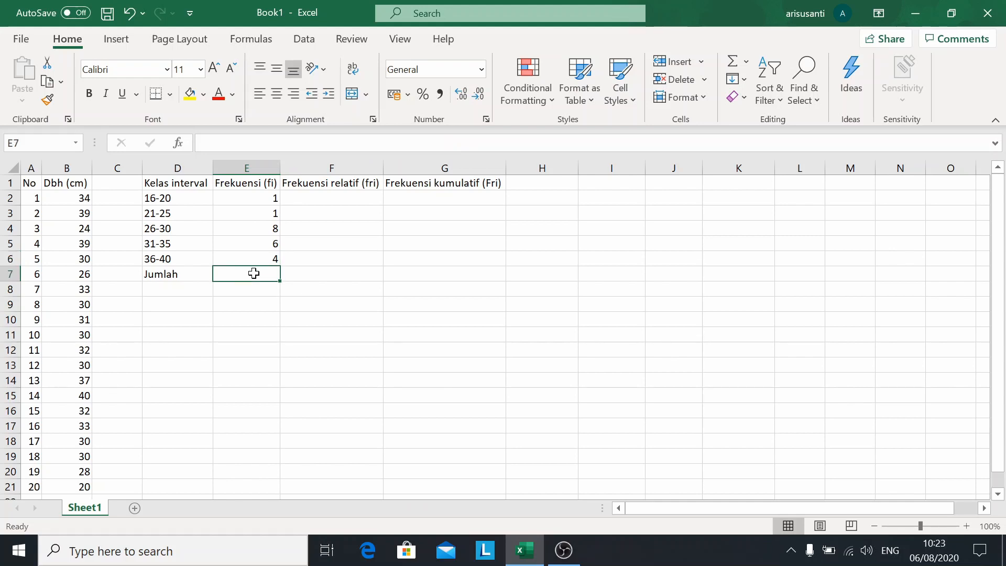
key(Up)
key(Up)
key(Up)
key(Up)
key(Up)
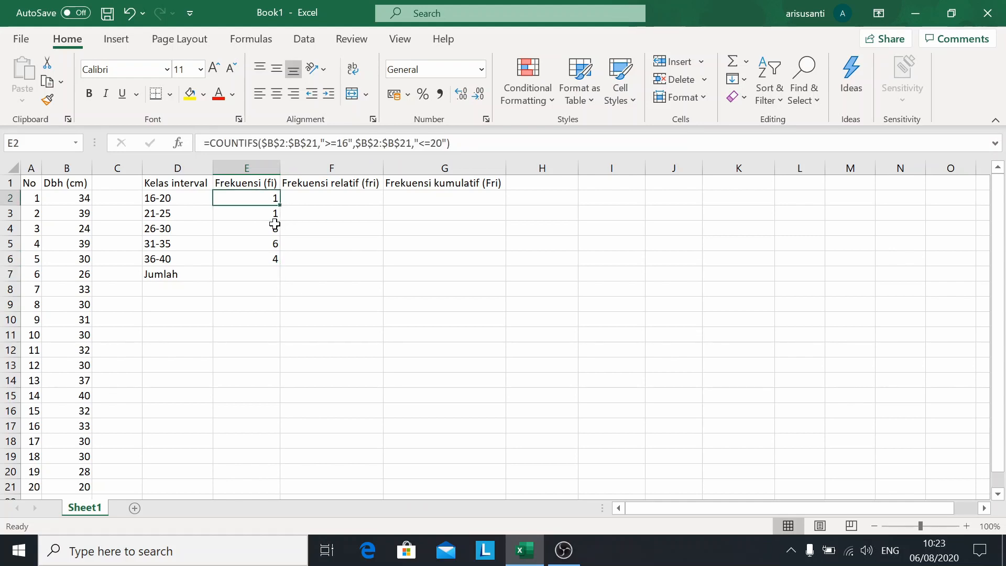
click(249, 211)
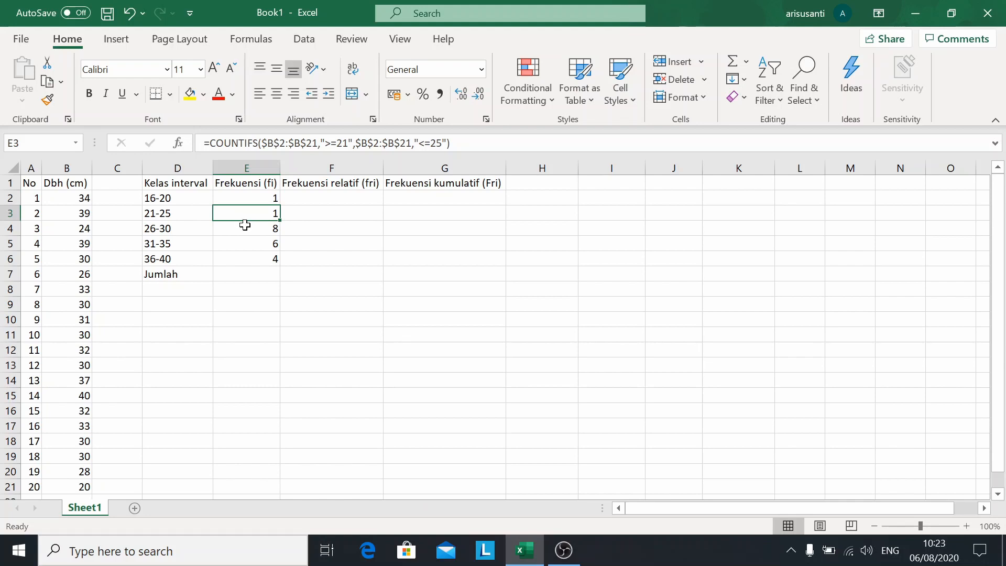
click(245, 225)
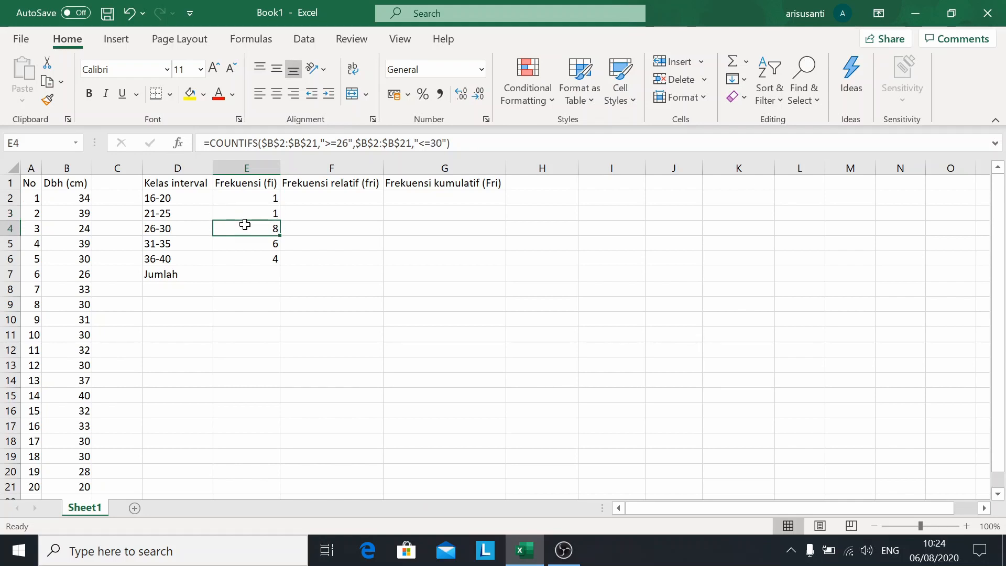
click(240, 242)
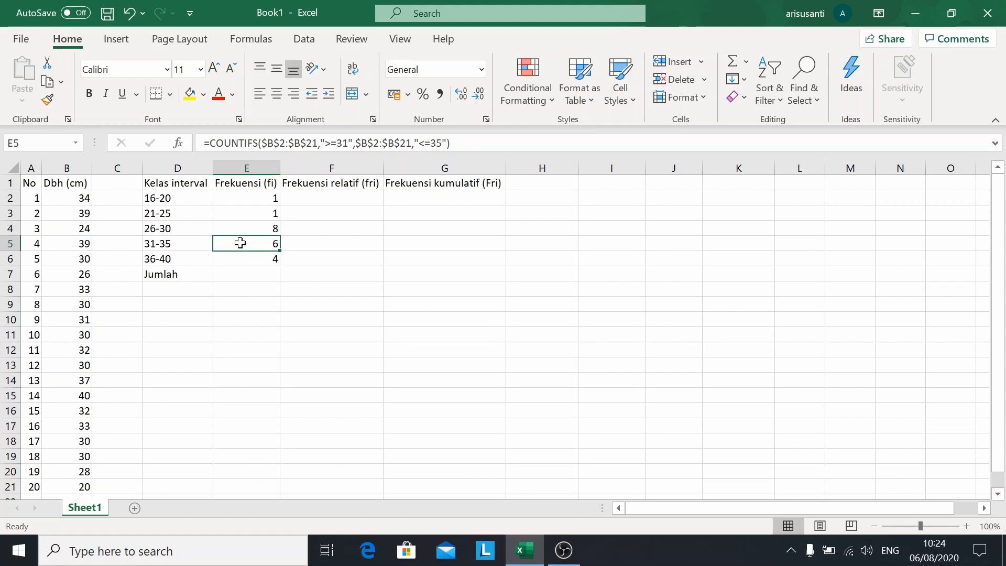
Step: Total the class frequencies E2:E6 in the Jumlah row's cell E7 with SUM
click(252, 260)
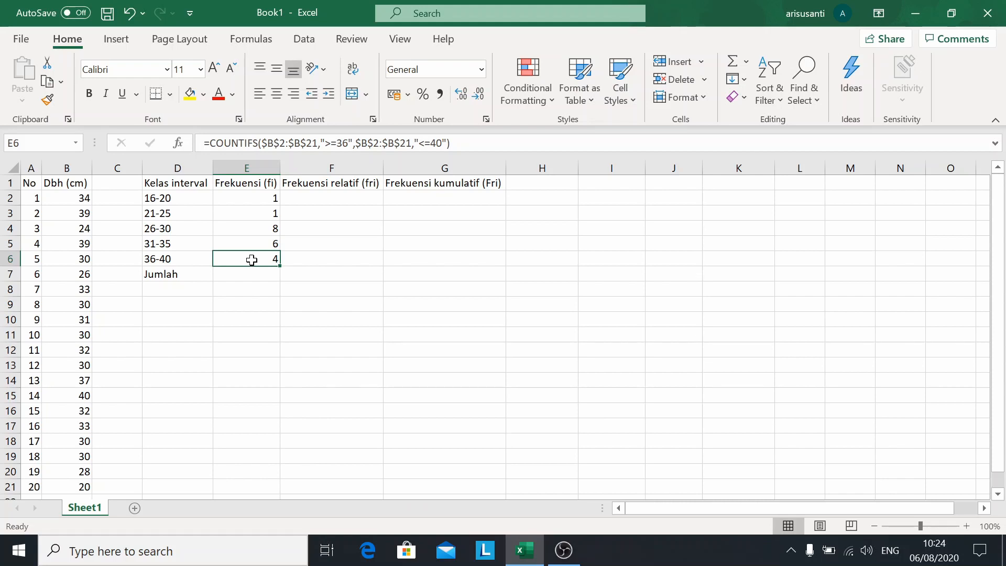
click(337, 197)
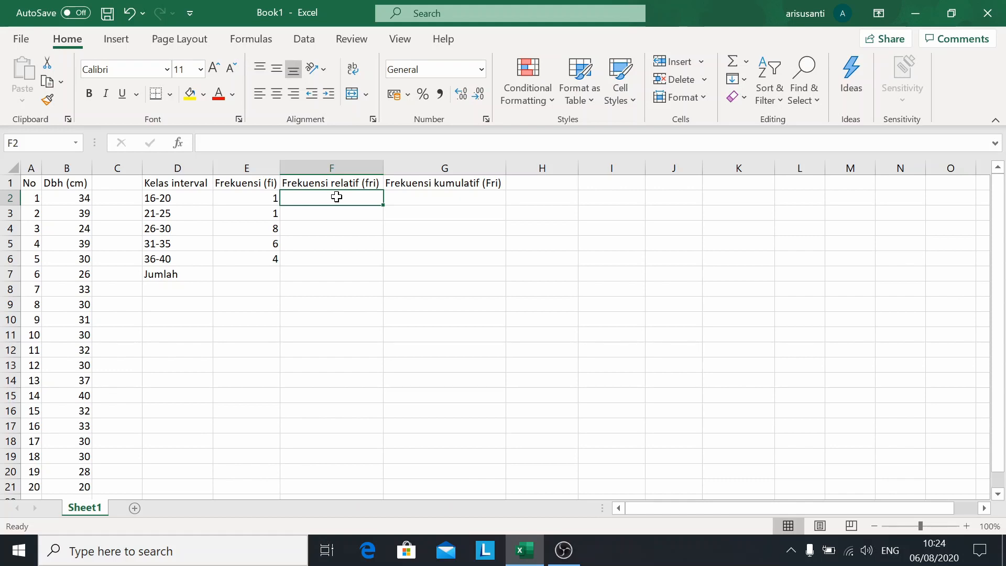
click(253, 273)
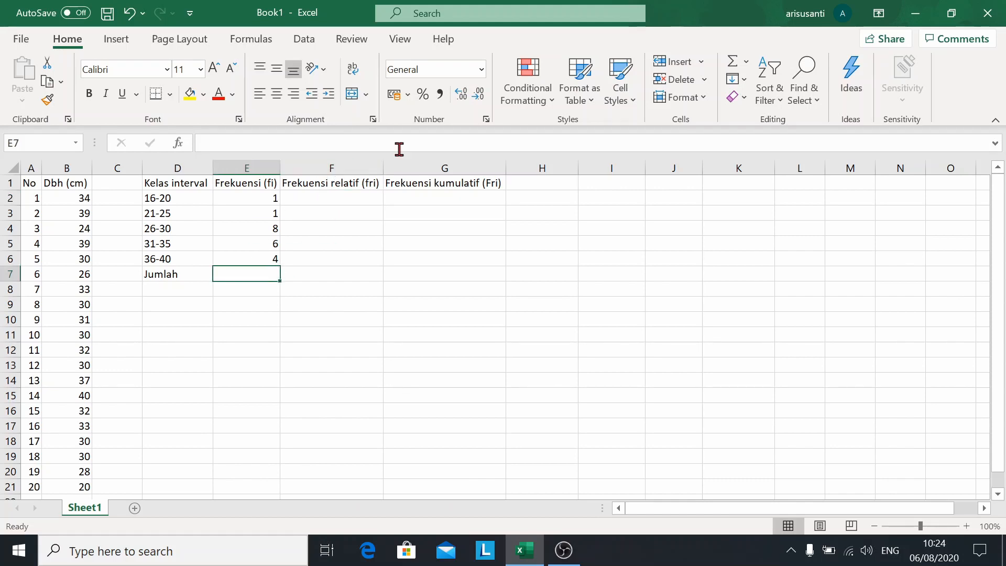
click(746, 62)
click(763, 84)
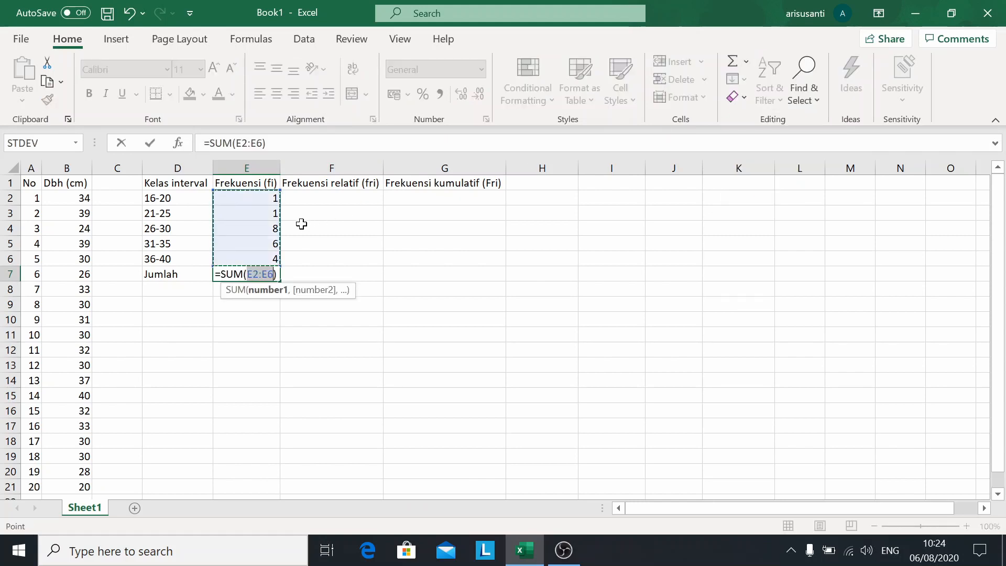
key(Return)
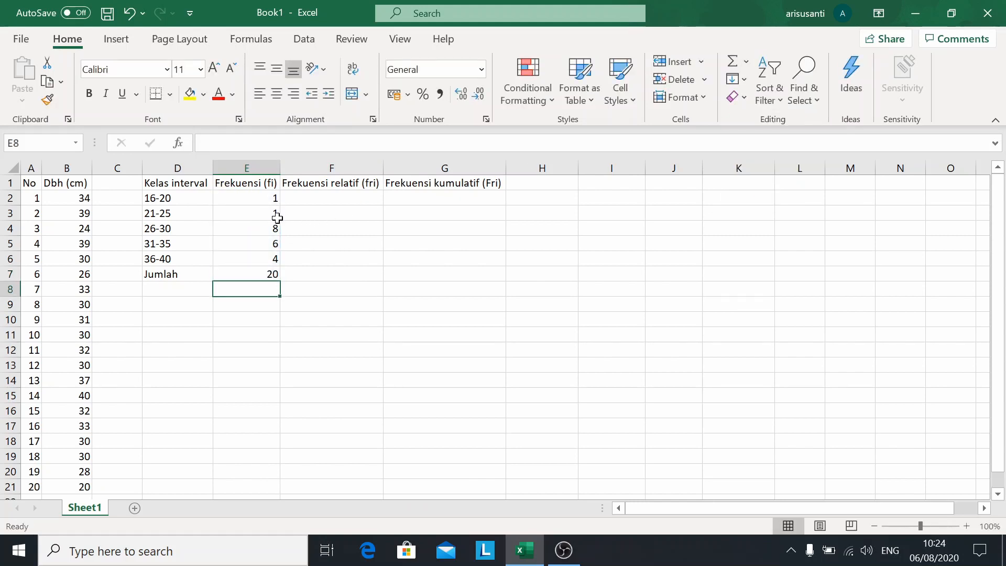
Step: Calculate the first class's relative frequency in F2 with the formula =E2/E7
double_click(347, 198)
click(352, 215)
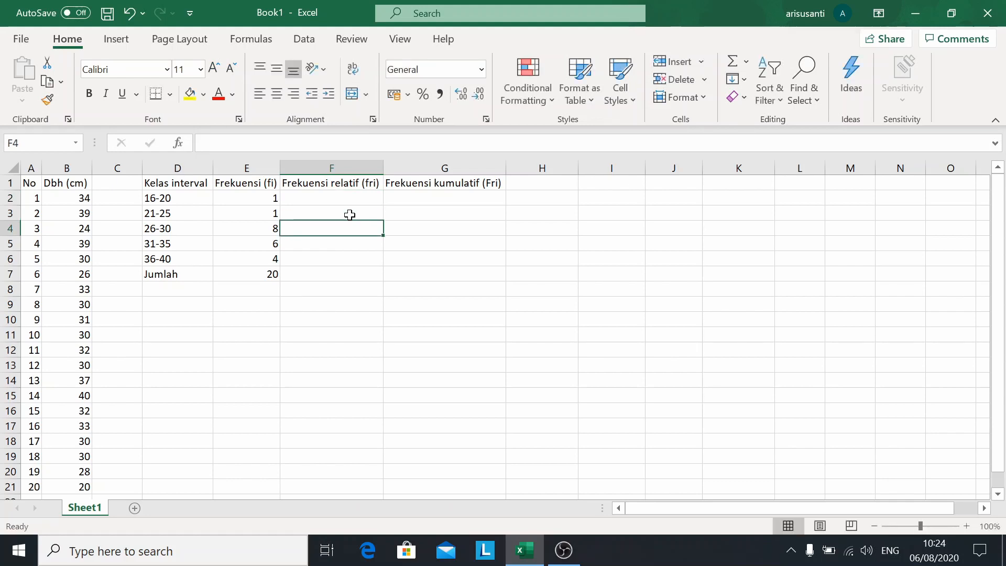
click(356, 198)
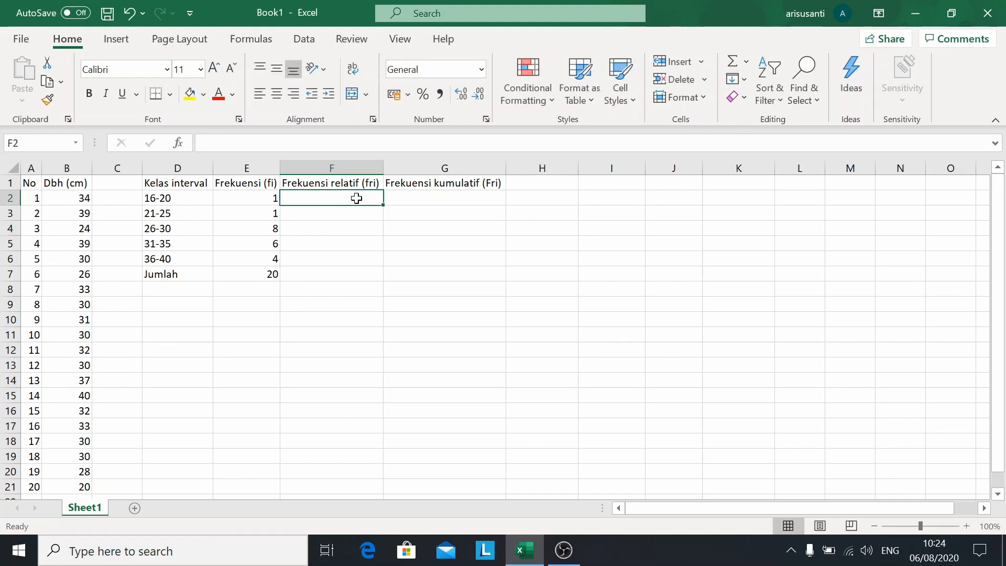
text(=)
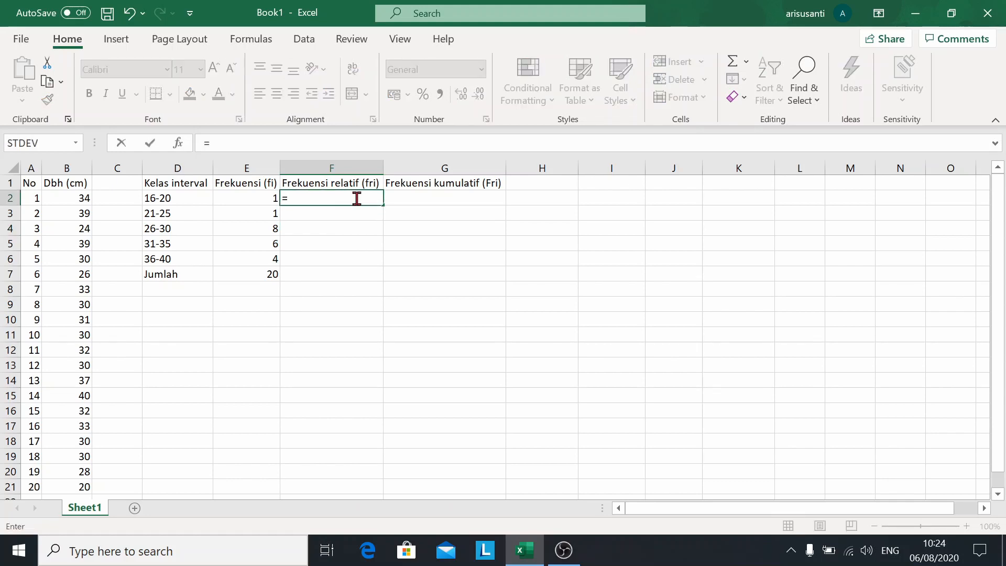
click(255, 199)
text(/)
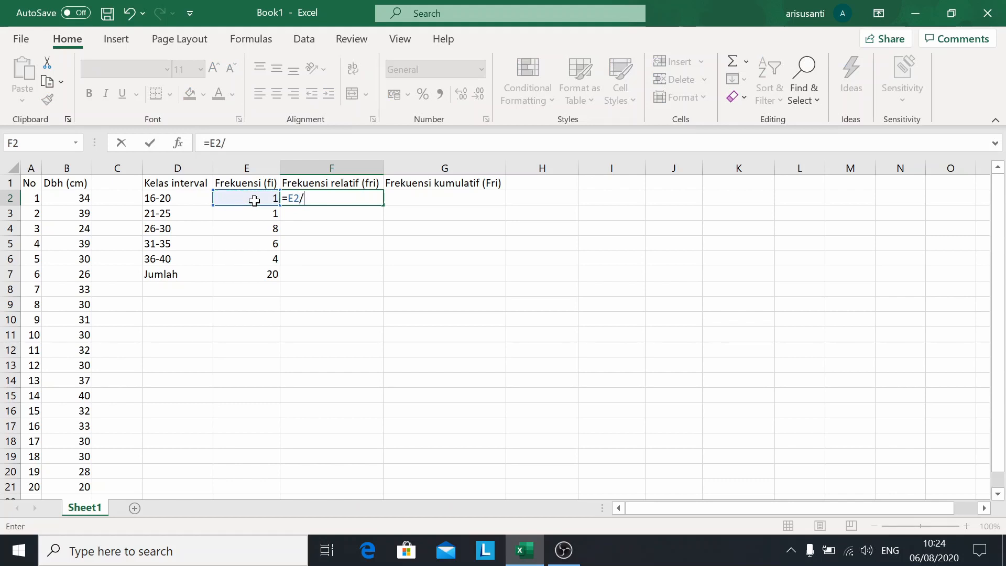
click(253, 275)
key(Return)
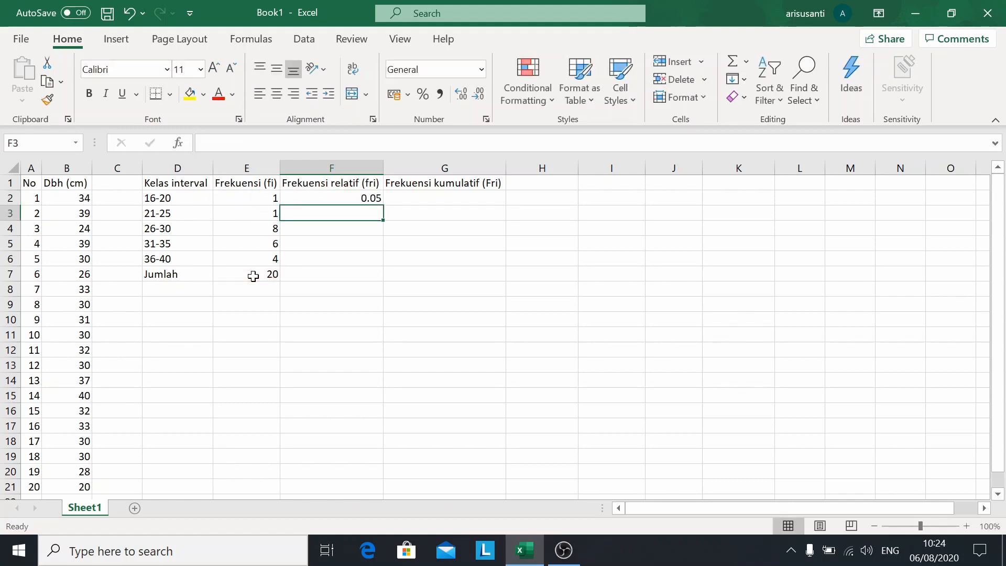
Step: Make the divisor in the F2 formula absolute as $E$7 and fill the formula down to F7
click(330, 194)
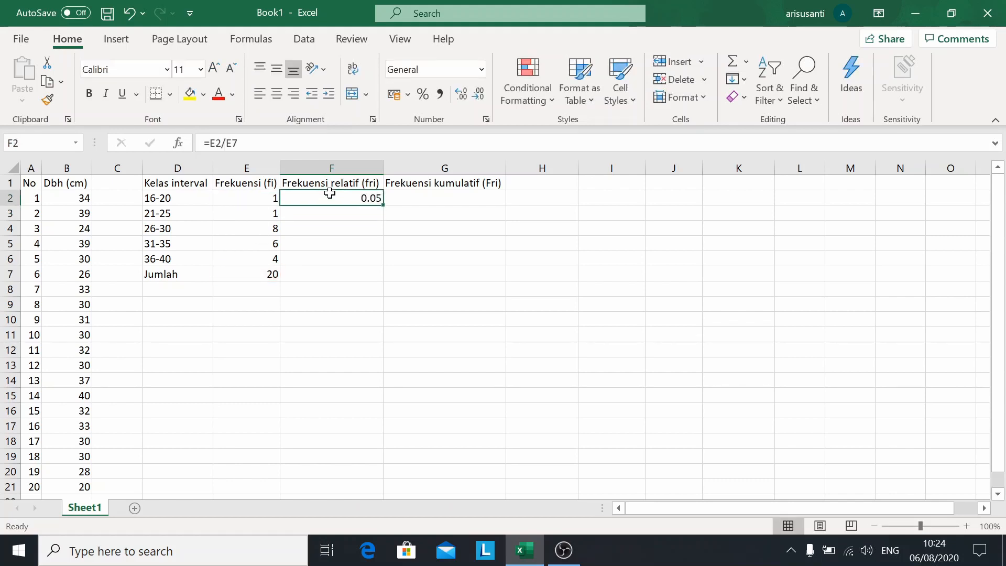
click(224, 138)
key(Right)
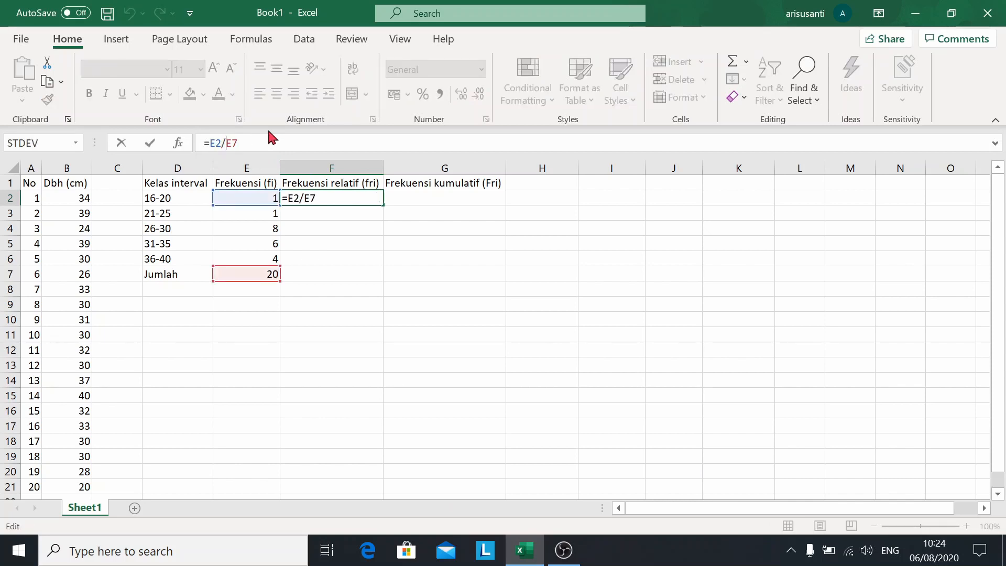
text($)
key(Right)
text($)
key(Return)
click(340, 198)
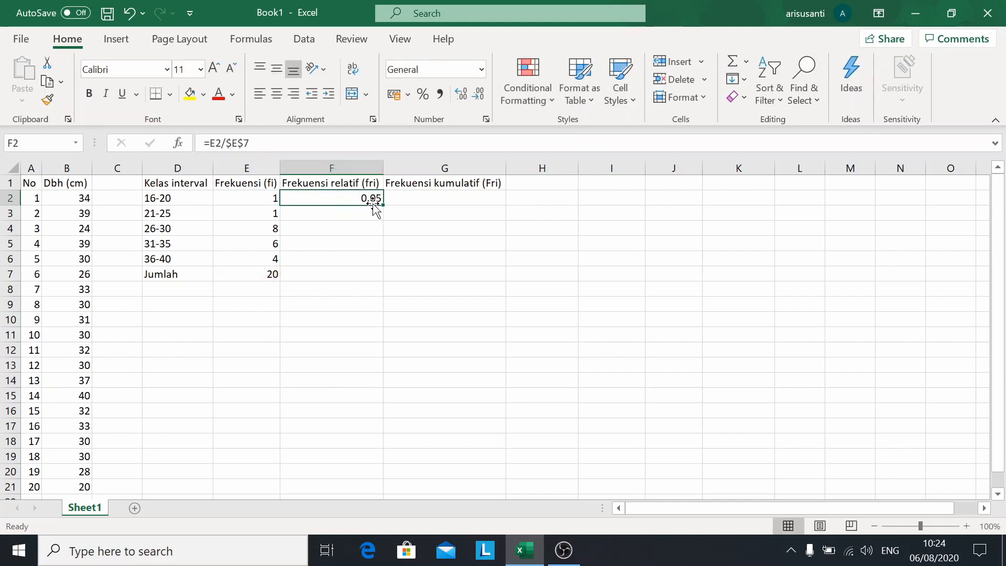
drag(383, 205, 382, 286)
Step: Start the cumulative frequency column by entering =E2 in G2
click(446, 200)
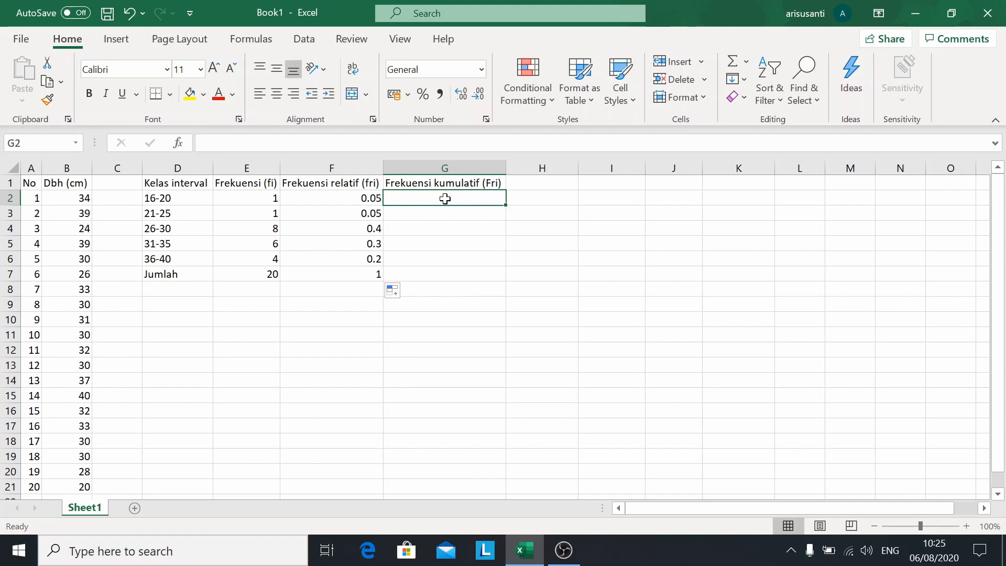
text(=)
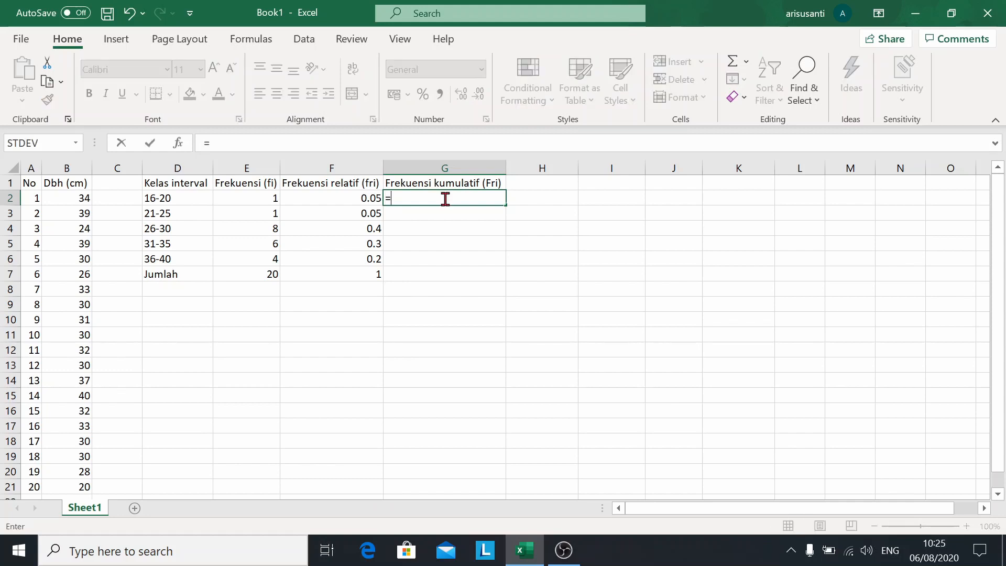
click(258, 200)
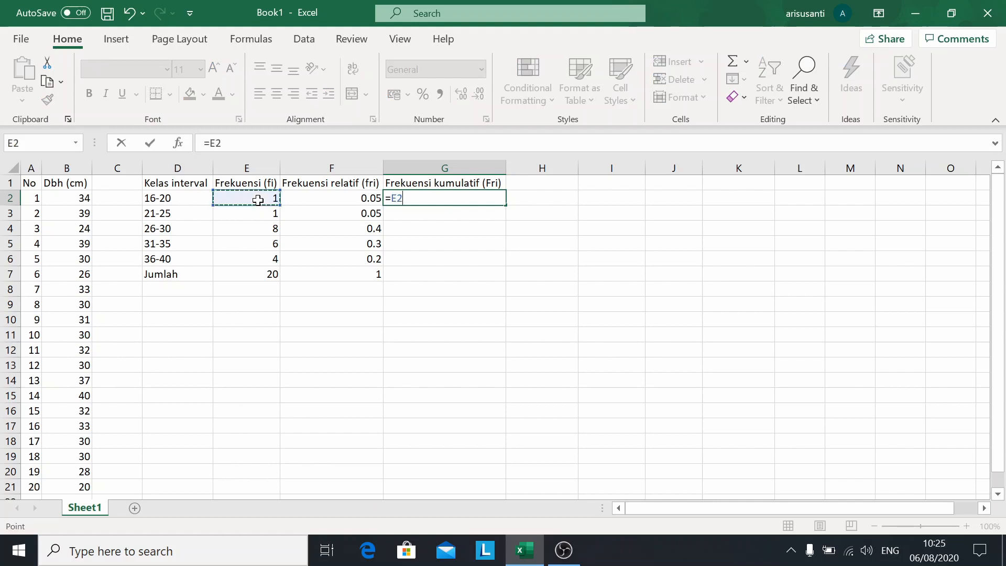
key(Return)
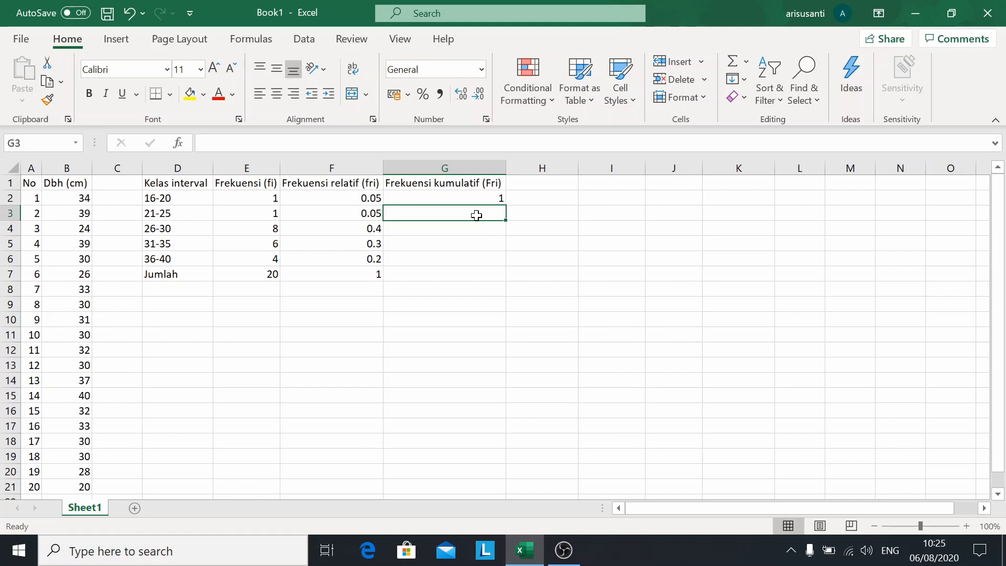
Step: Calculate the second class's cumulative frequency in G3 with the formula =G2+E3
text(=)
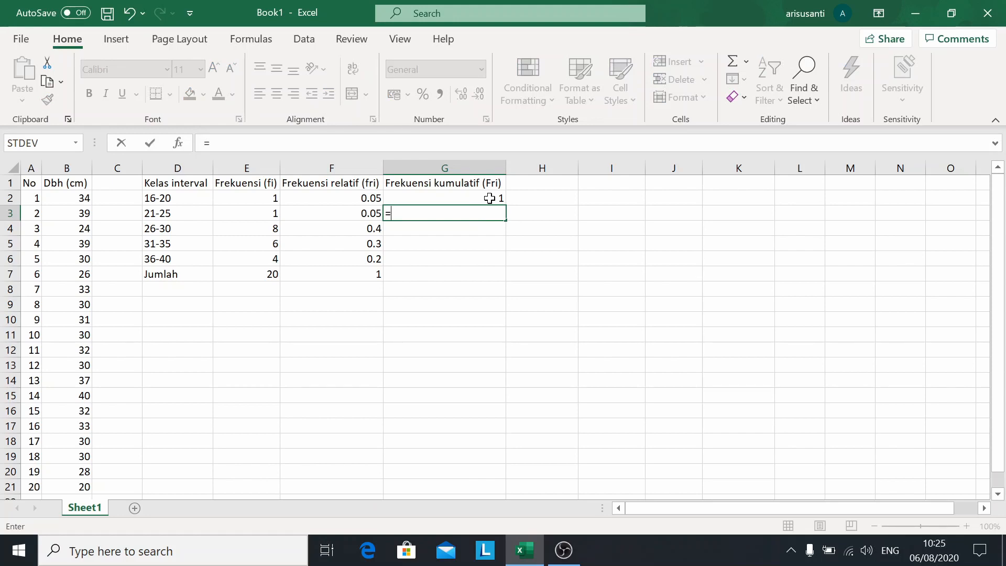
click(489, 198)
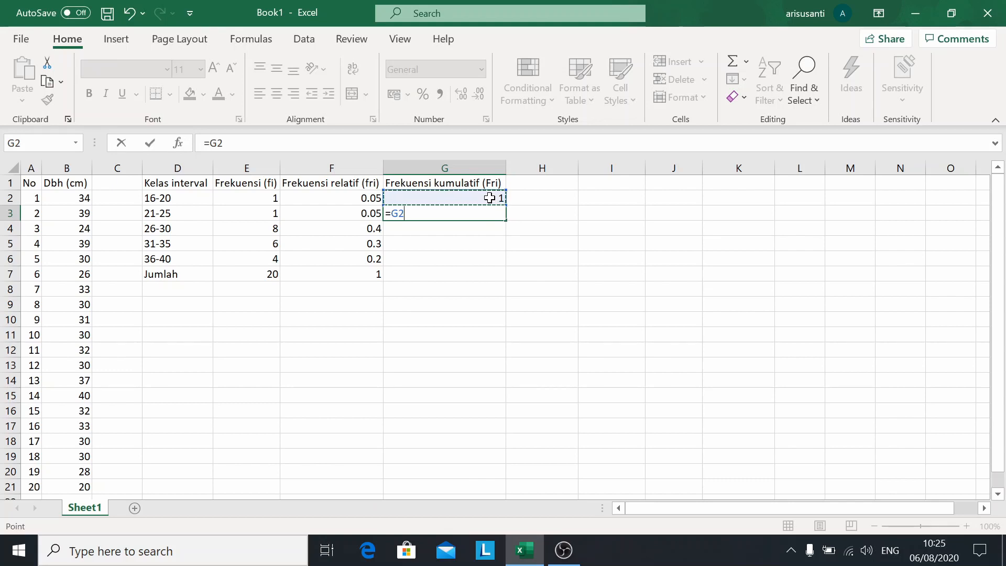
text(+)
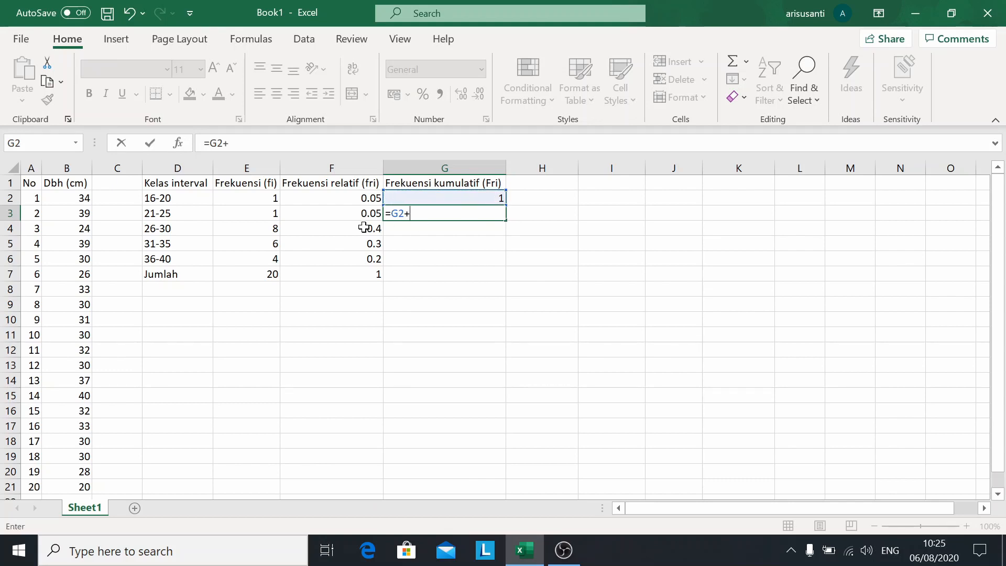
click(263, 214)
key(Return)
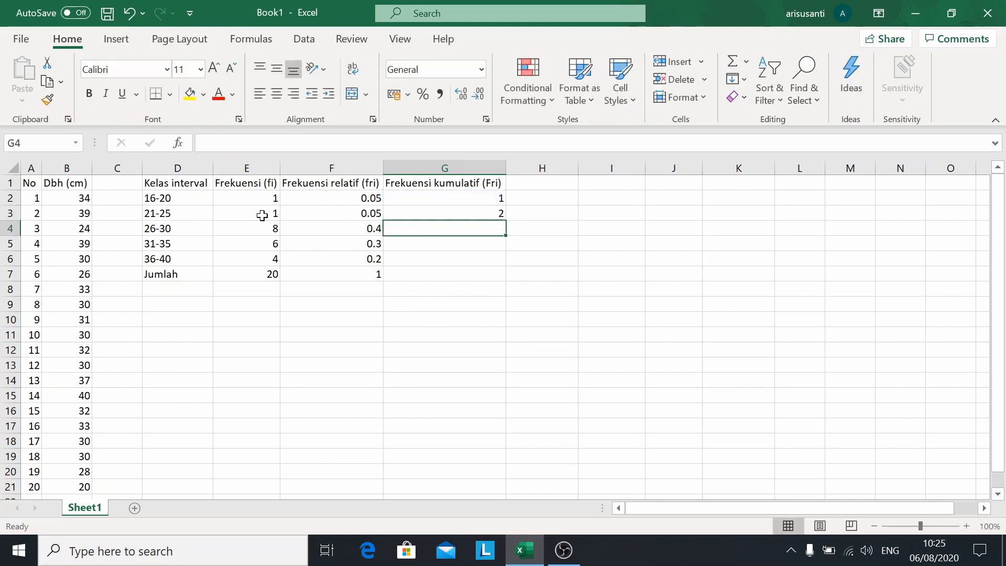
Step: Fill the cumulative frequency formula from G3 down to G6
click(467, 211)
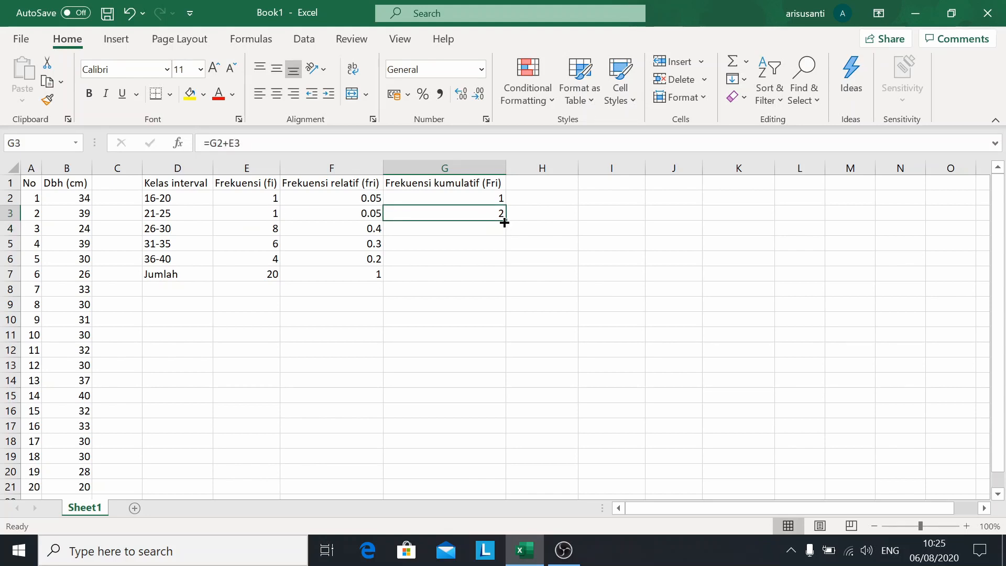
drag(502, 221, 496, 263)
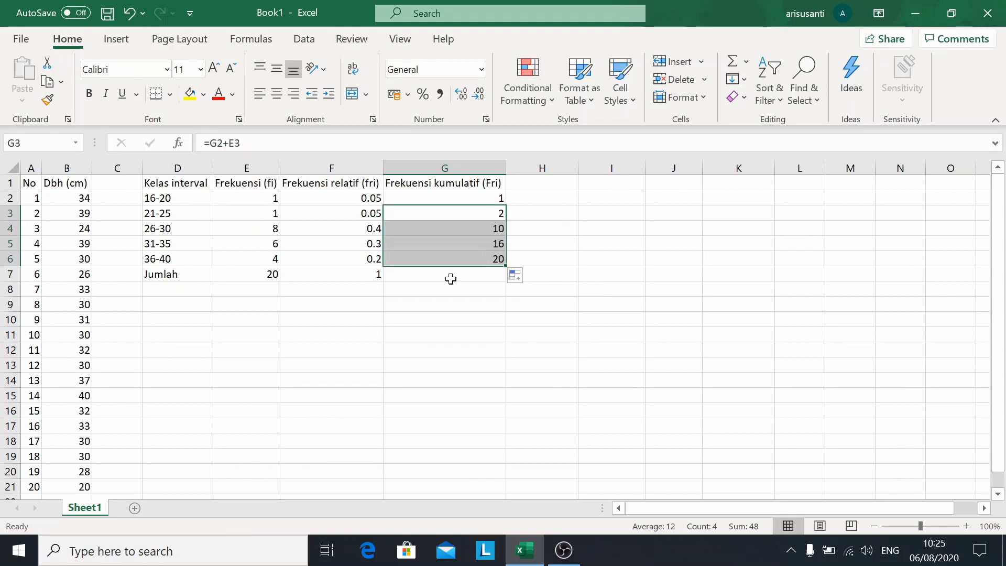
click(457, 256)
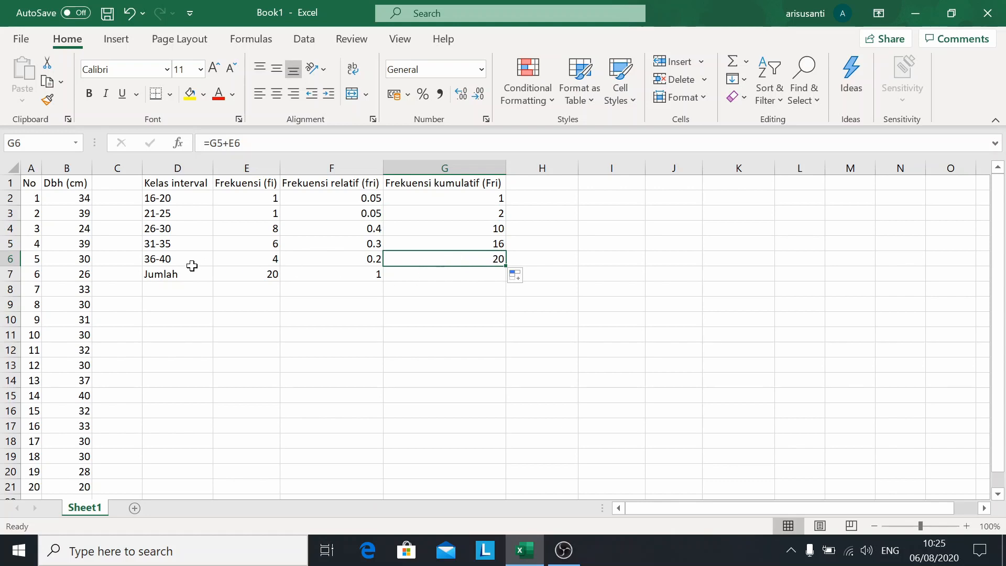